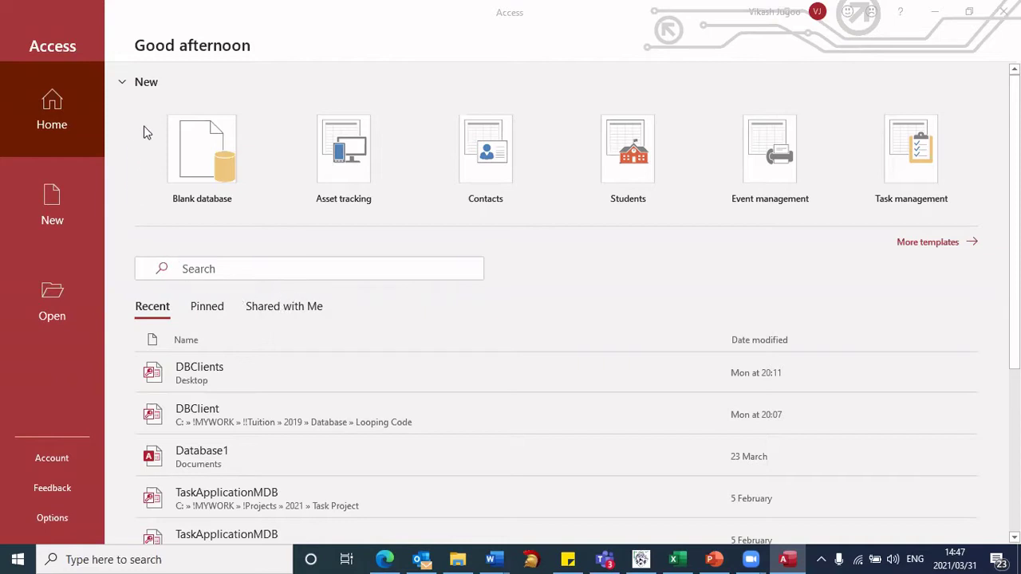
# Step: Start a new blank database and set its file name to DBClients
pyautogui.moveTo(147, 113)
pyautogui.mouseDown()
pyautogui.moveTo(159, 212)
pyautogui.moveTo(257, 213)
pyautogui.mouseUp()
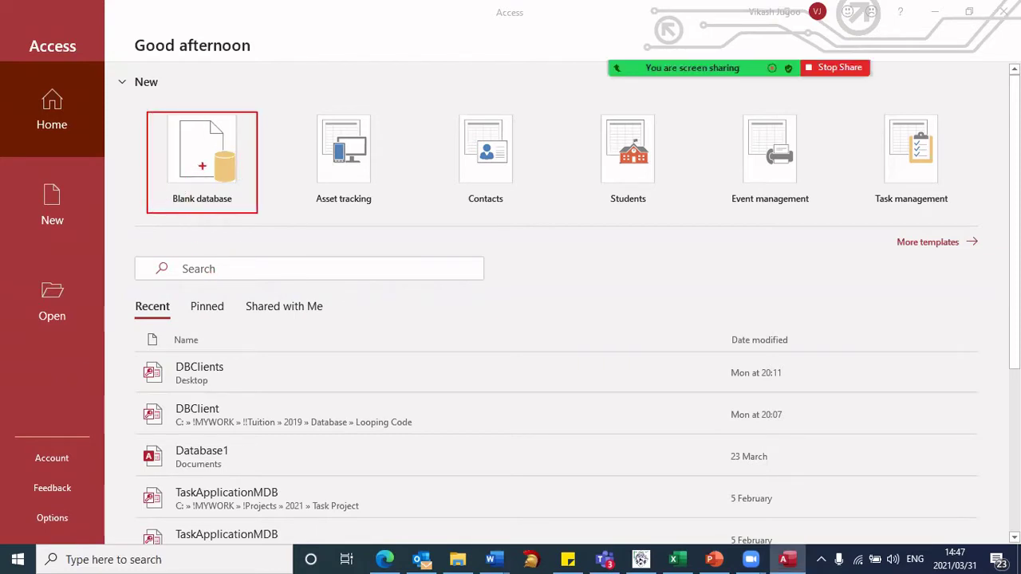
pyautogui.hotkey('alt', 's')
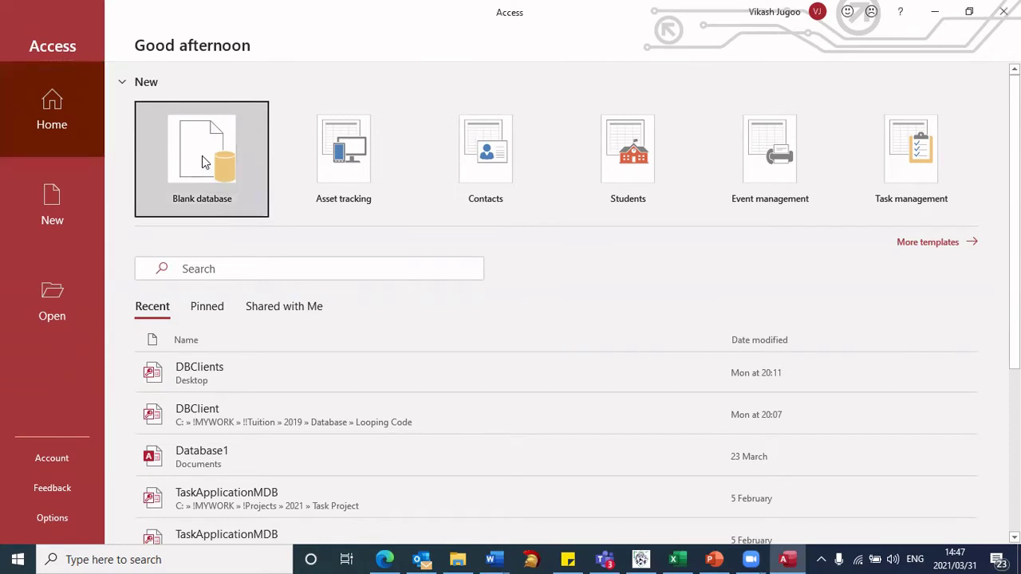
pyautogui.click(202, 157)
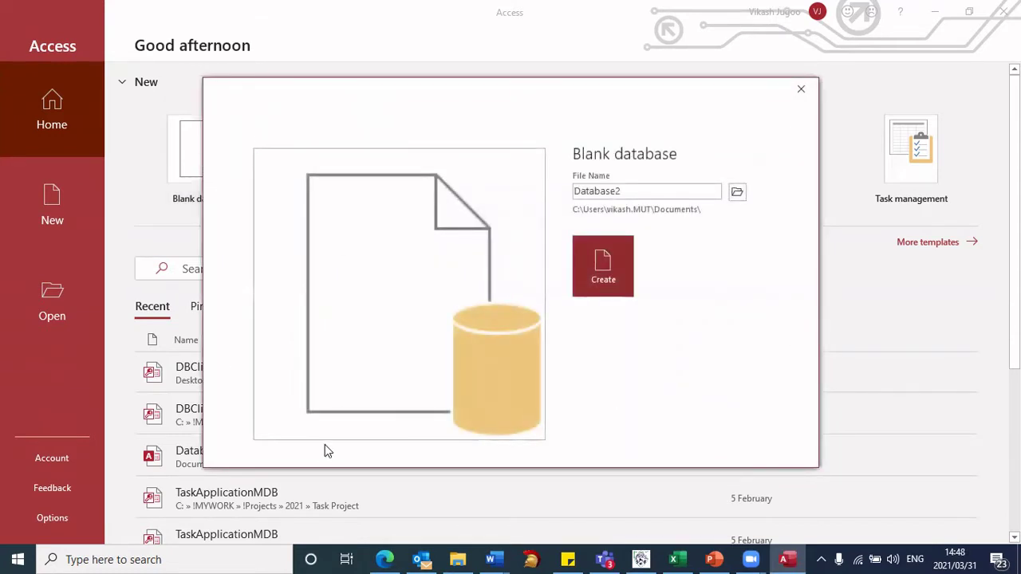
pyautogui.doubleClick(628, 192)
pyautogui.click(636, 192)
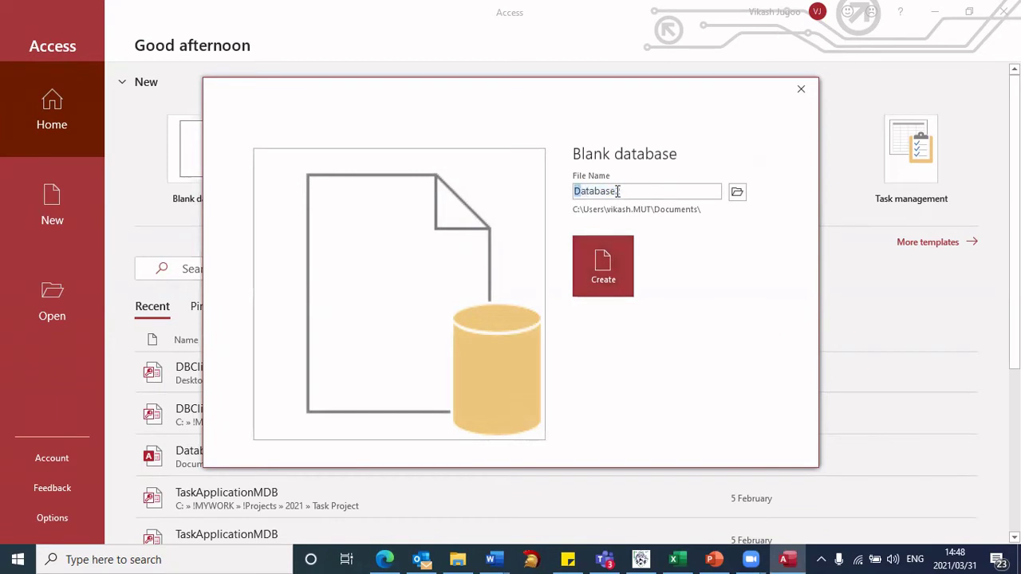
pyautogui.doubleClick(643, 192)
pyautogui.write('DBClients')
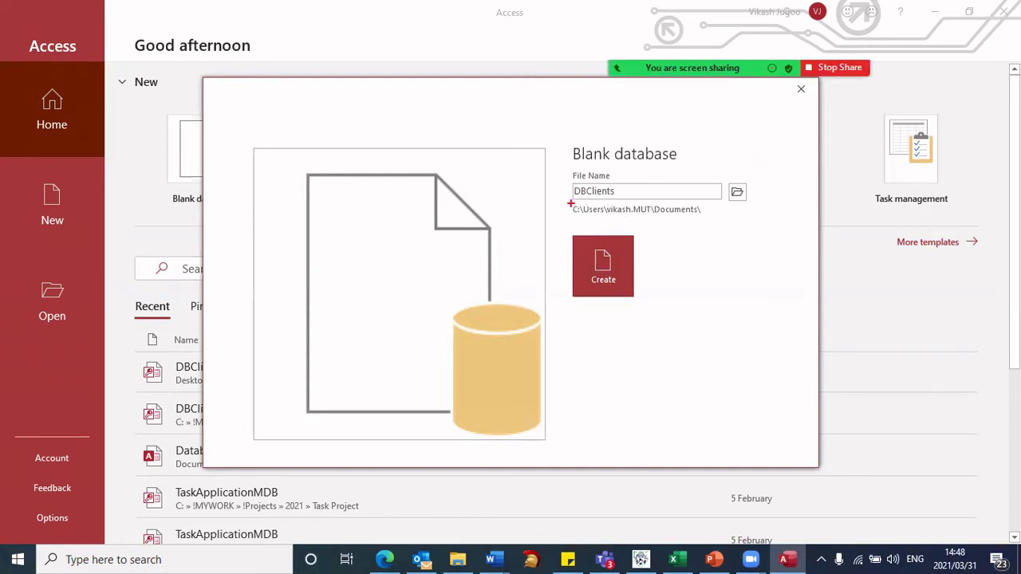
# Step: Choose the Database folder inside Documents as the save location for the new database
pyautogui.moveTo(571, 217); pyautogui.dragTo(709, 224)
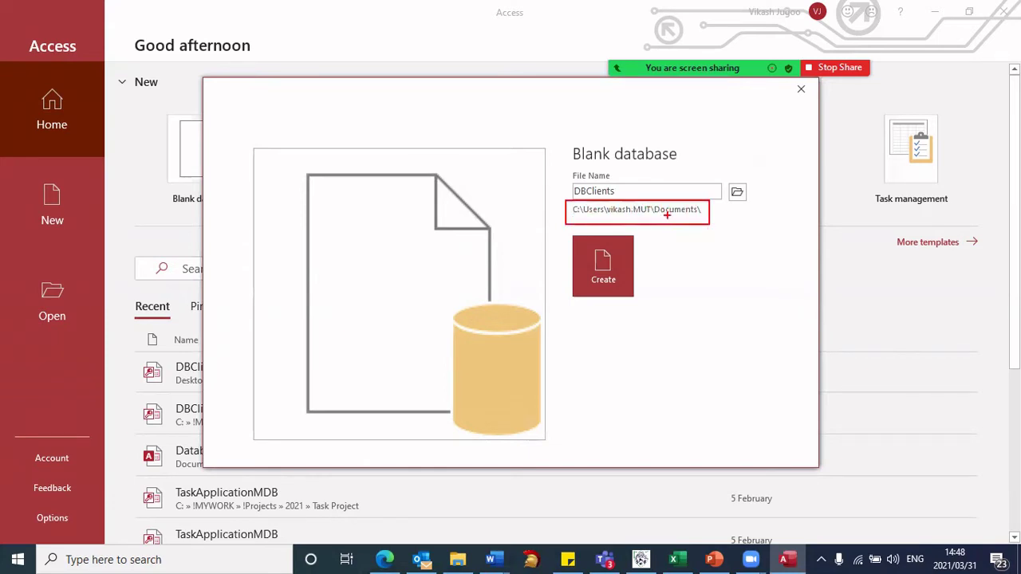
pyautogui.hotkey('alt', 's')
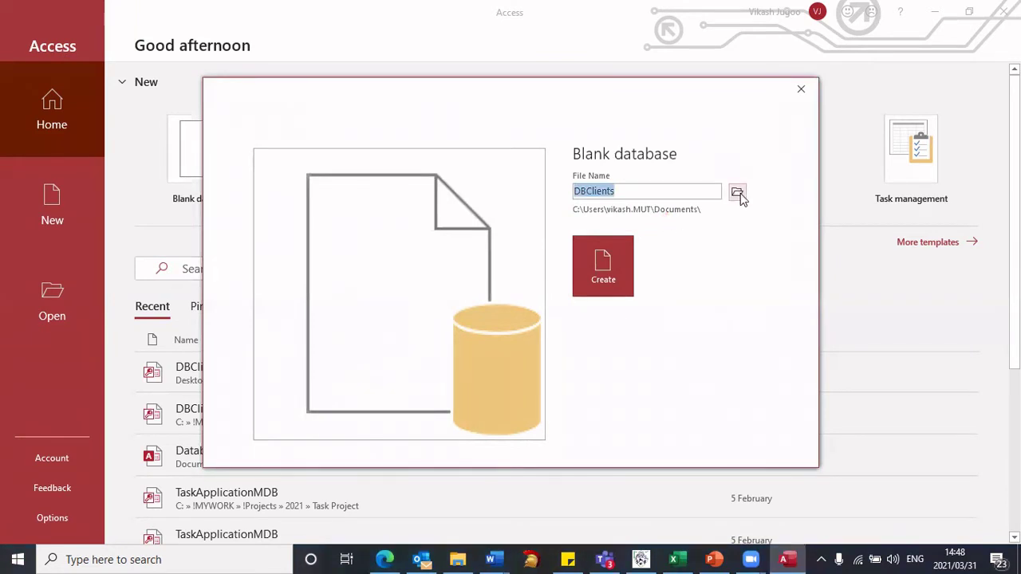
pyautogui.click(738, 194)
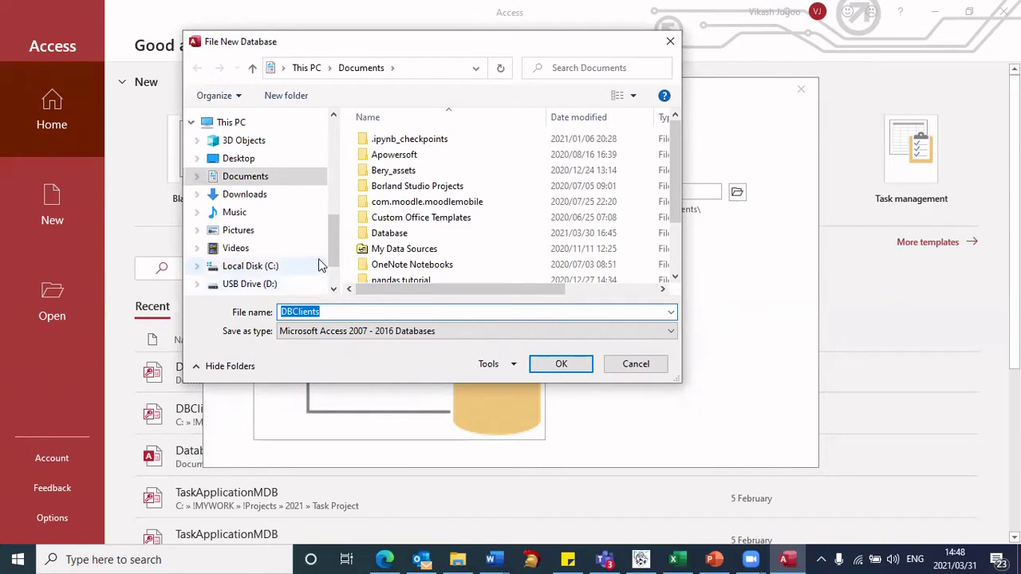
pyautogui.click(255, 177)
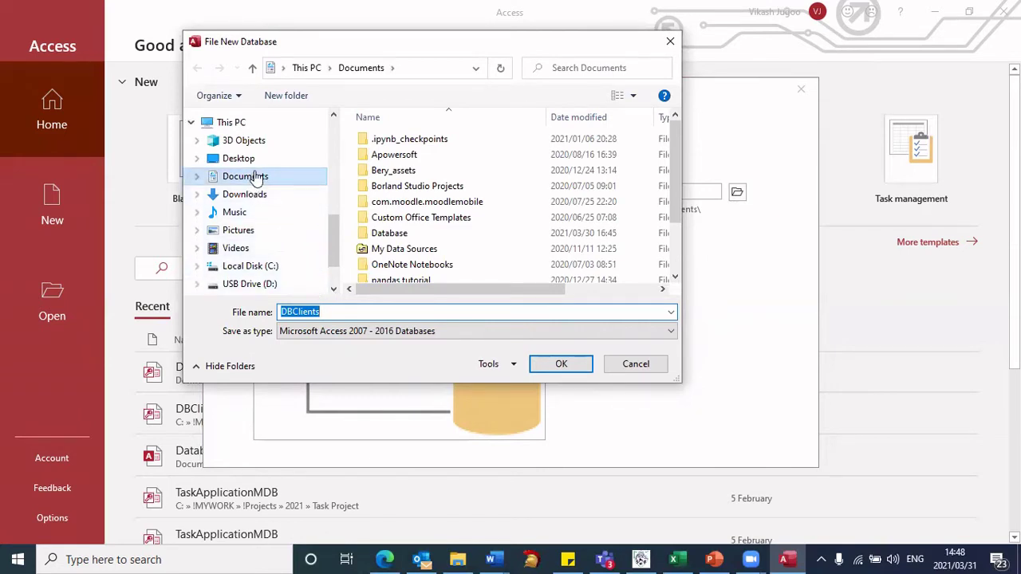
pyautogui.click(381, 233)
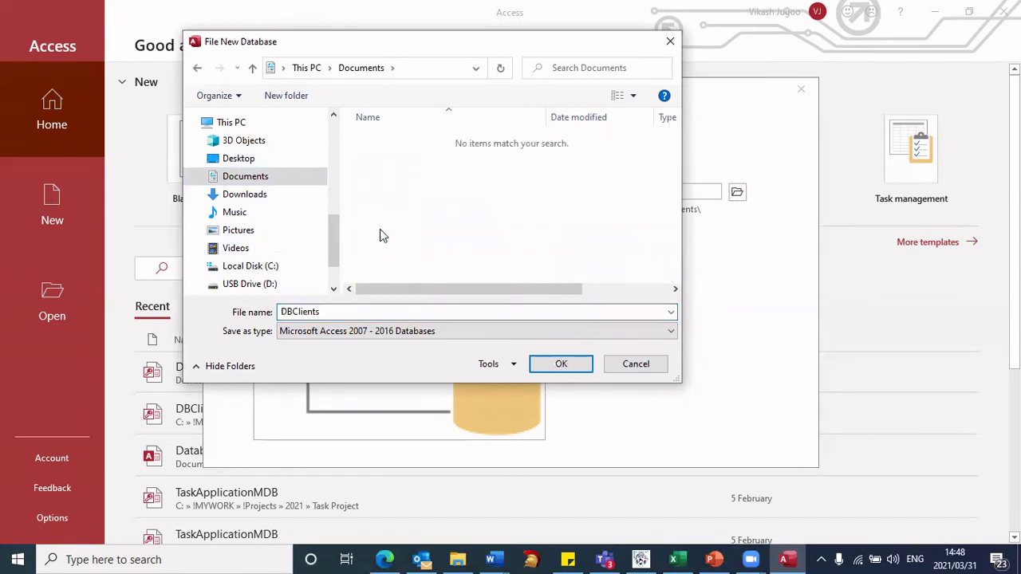
pyautogui.doubleClick(382, 234)
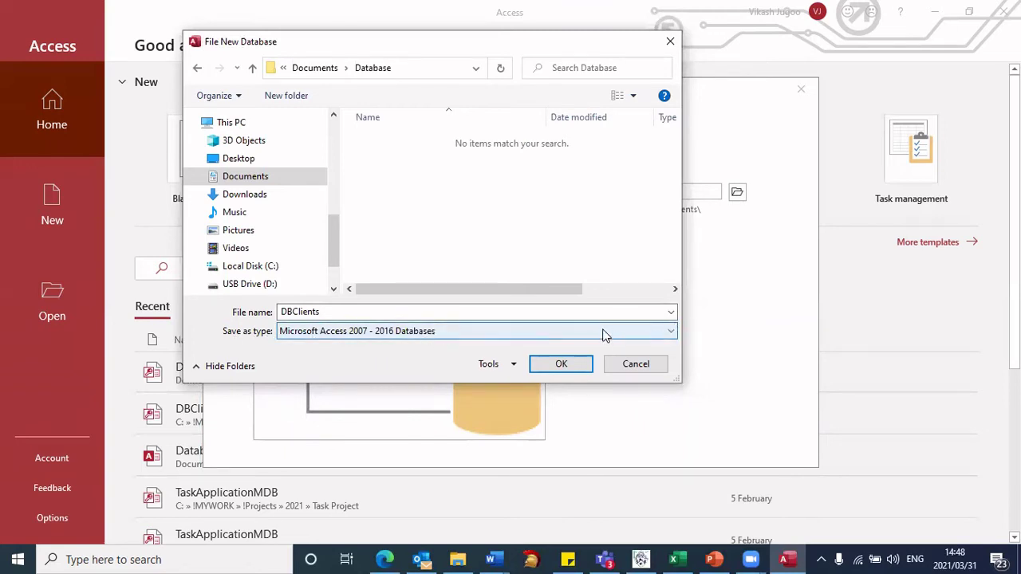
# Step: Set the file type to Microsoft Access Databases (2000 format) and create the DBClients database
pyautogui.click(492, 339)
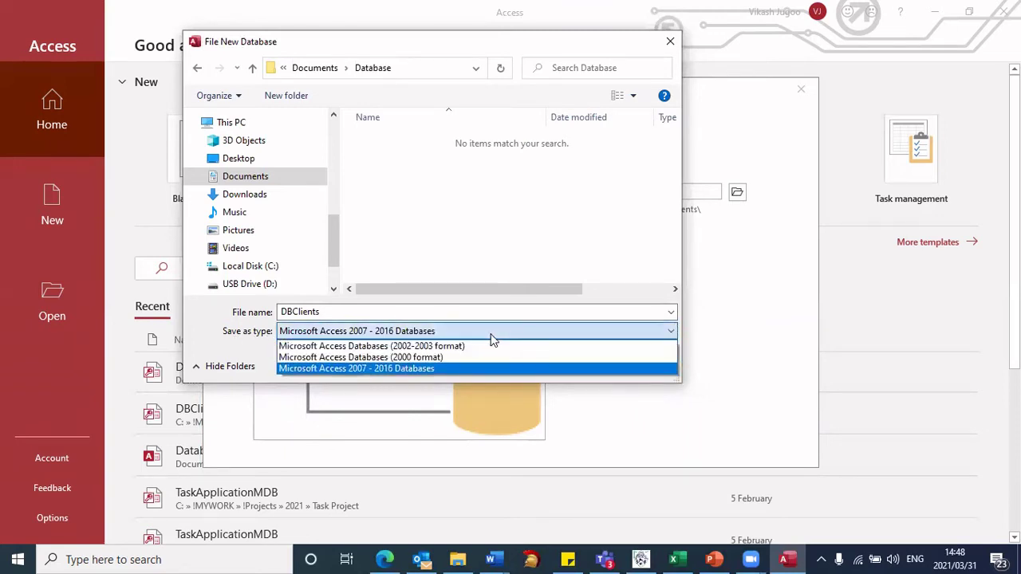
pyautogui.click(371, 369)
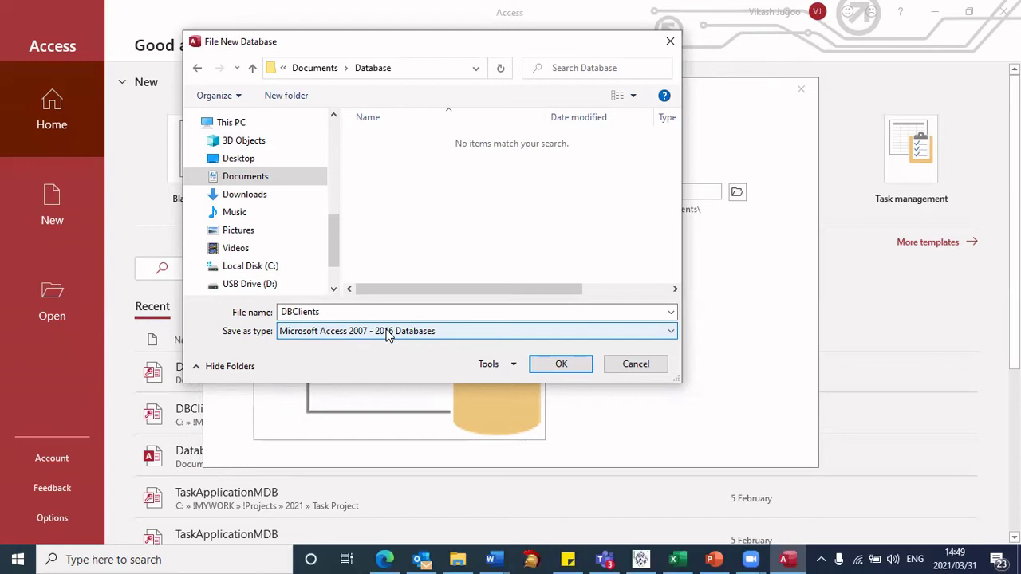
pyautogui.click(388, 335)
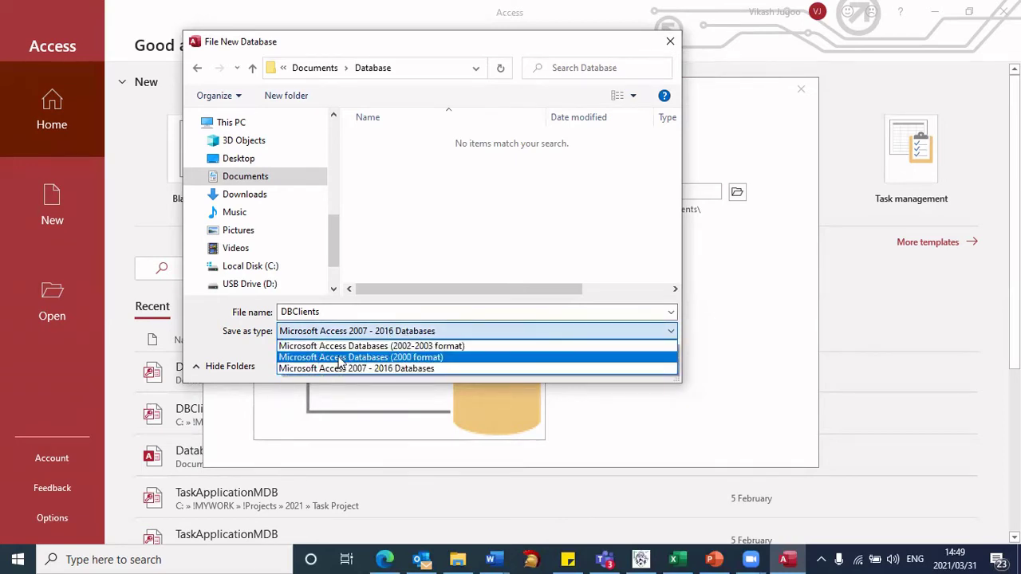
pyautogui.click(409, 358)
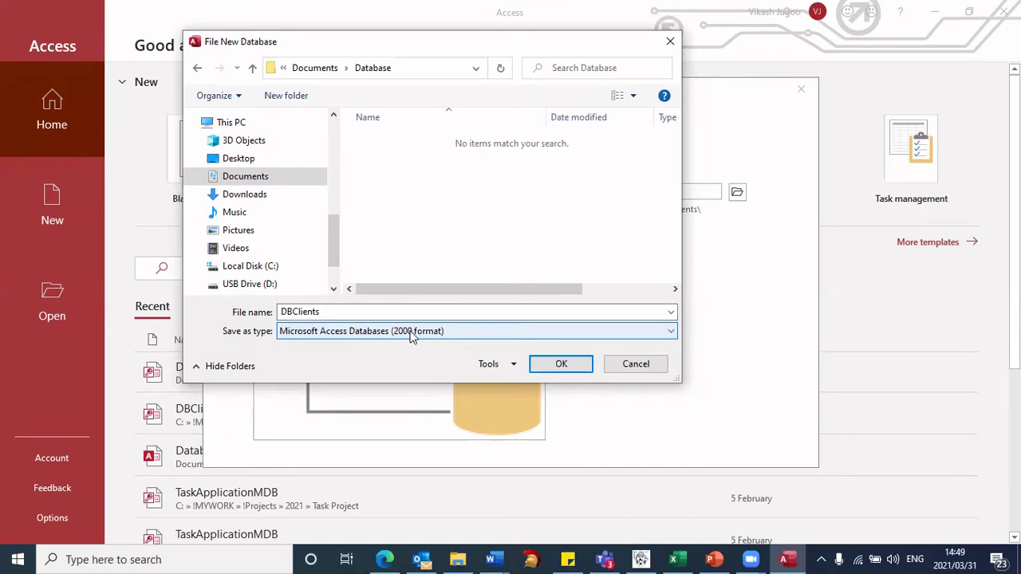
pyautogui.click(566, 366)
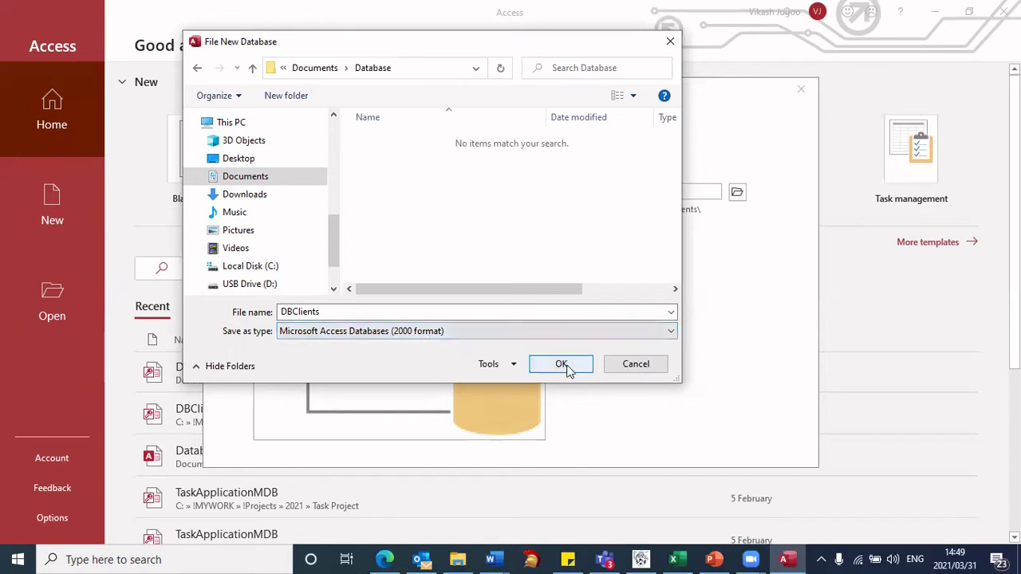
pyautogui.click(566, 366)
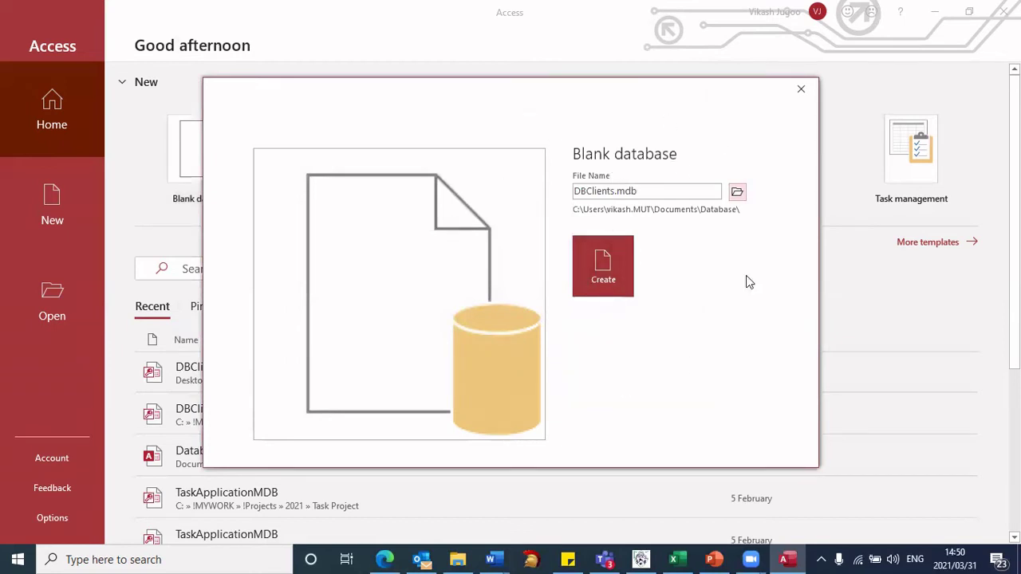
pyautogui.click(604, 263)
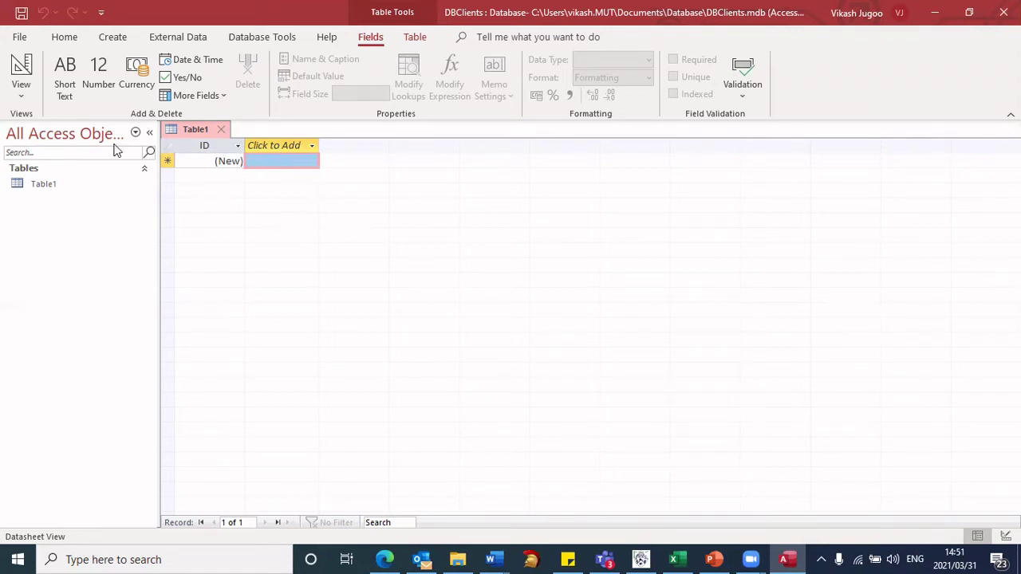
# Step: Switch the new table to Design View, saving it under the name tblClients
pyautogui.moveTo(4, 46)
pyautogui.mouseDown()
pyautogui.moveTo(19, 96)
pyautogui.moveTo(45, 109)
pyautogui.mouseUp()
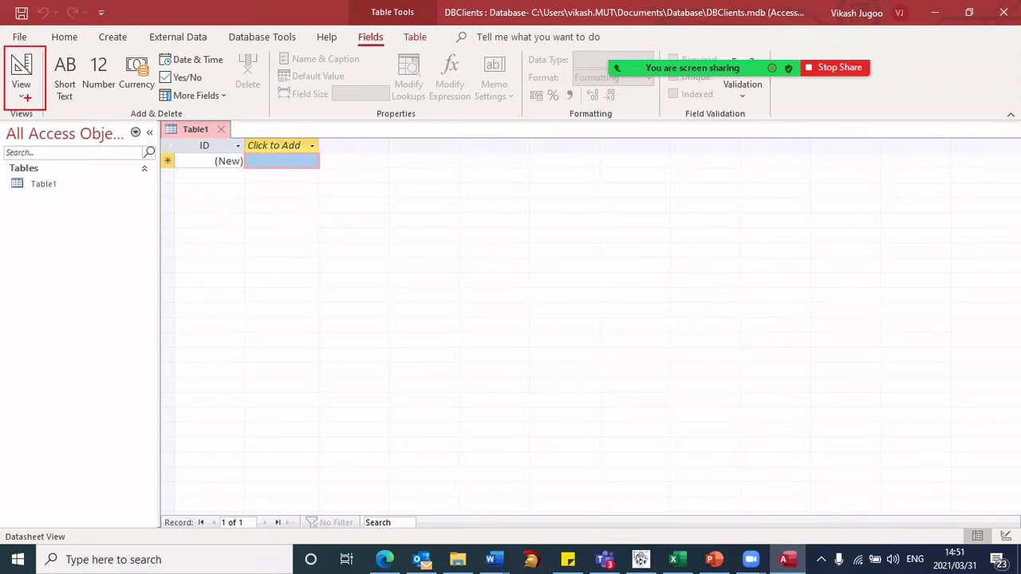
pyautogui.click(21, 95)
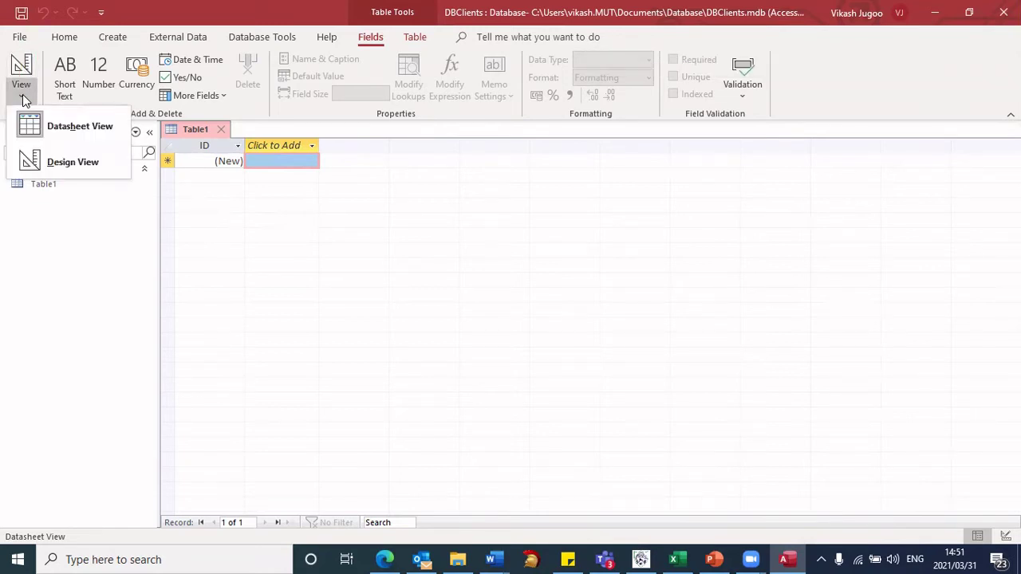
pyautogui.click(71, 163)
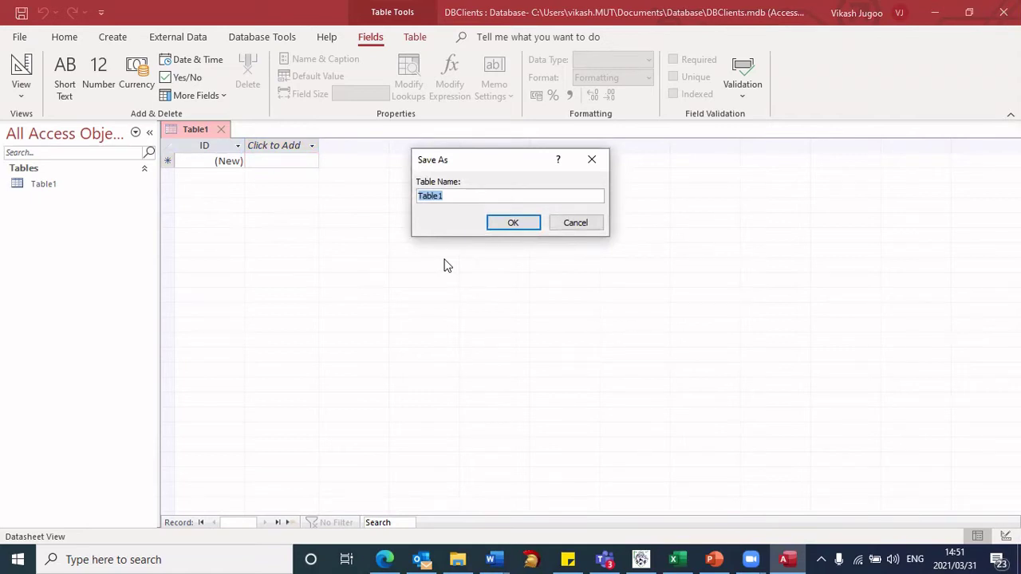
pyautogui.write('tblClients')
pyautogui.click(515, 223)
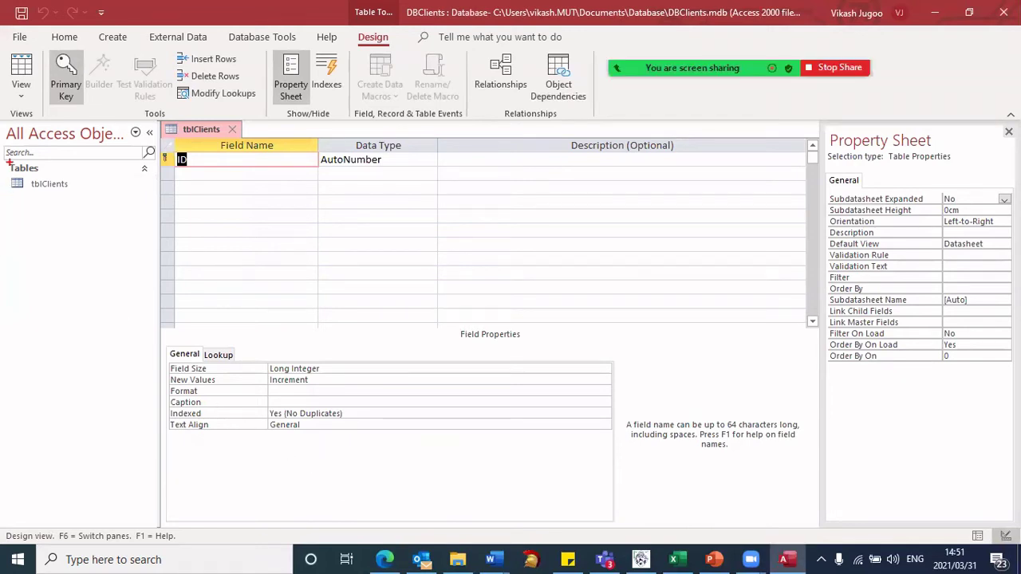
pyautogui.moveTo(5, 160)
pyautogui.mouseDown()
pyautogui.moveTo(38, 192)
pyautogui.moveTo(85, 203)
pyautogui.mouseUp()
pyautogui.press('Escape')
pyautogui.moveTo(163, 138)
pyautogui.mouseDown()
pyautogui.moveTo(515, 396)
pyautogui.moveTo(566, 493)
pyautogui.moveTo(586, 500)
pyautogui.mouseUp()
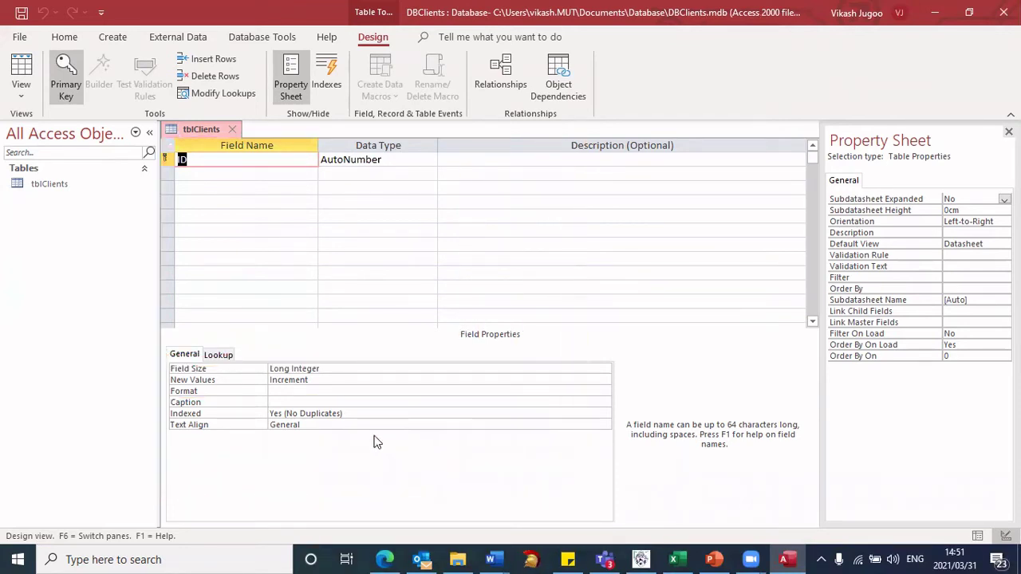
# Step: Rename the primary key field ID to ClientID
pyautogui.click(213, 158)
pyautogui.press('Home')
pyautogui.write('Client')
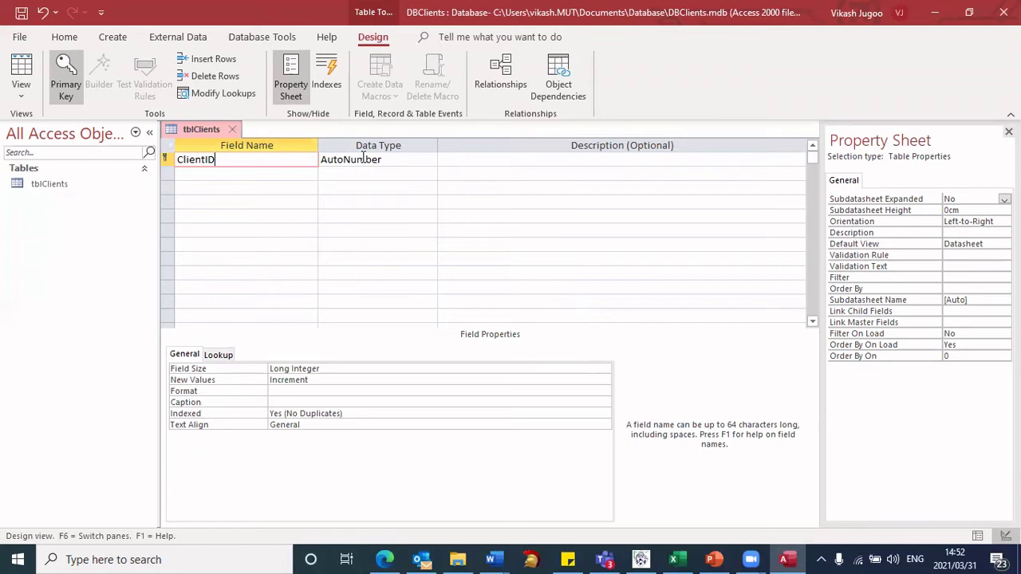
# Step: Add a ClientName field below ClientID with the data type Short Text
pyautogui.click(232, 172)
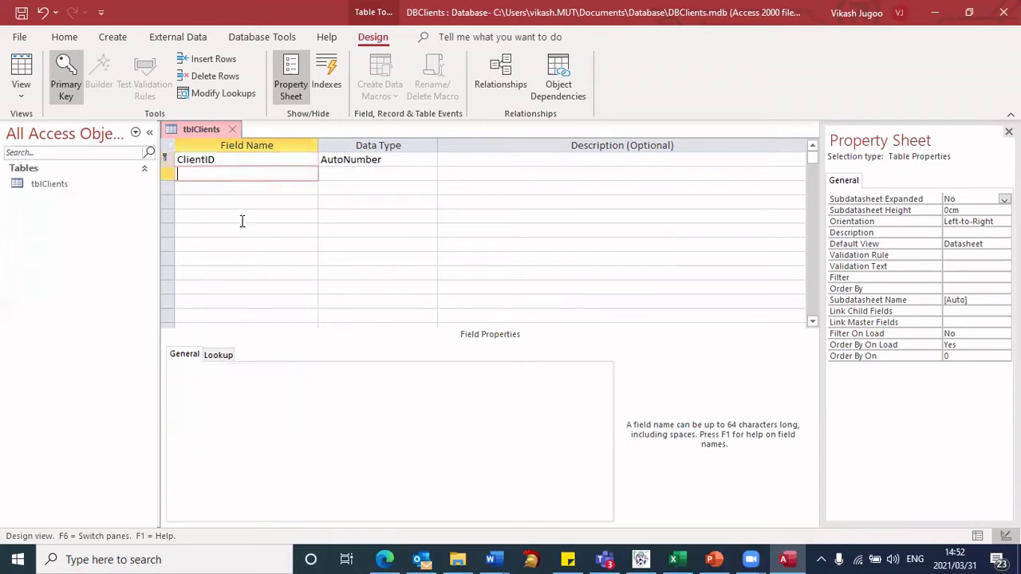
pyautogui.write('Clien')
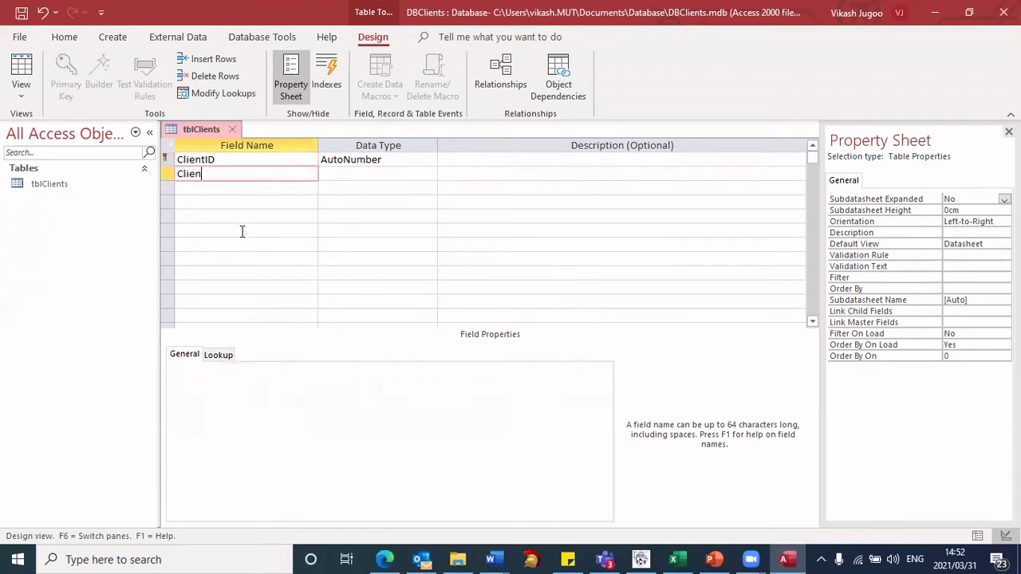
pyautogui.write('tName')
pyautogui.click(342, 174)
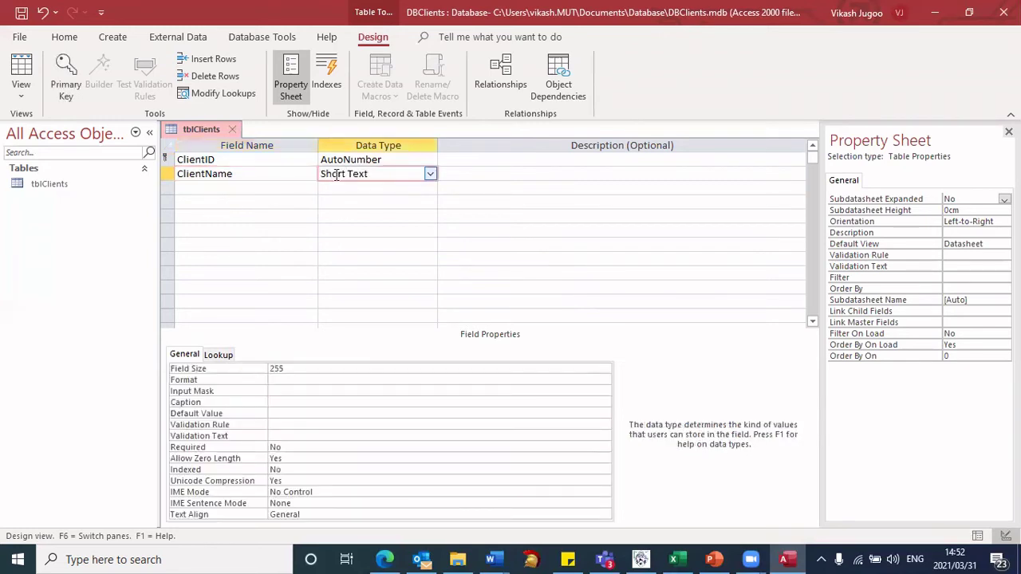
pyautogui.click(429, 173)
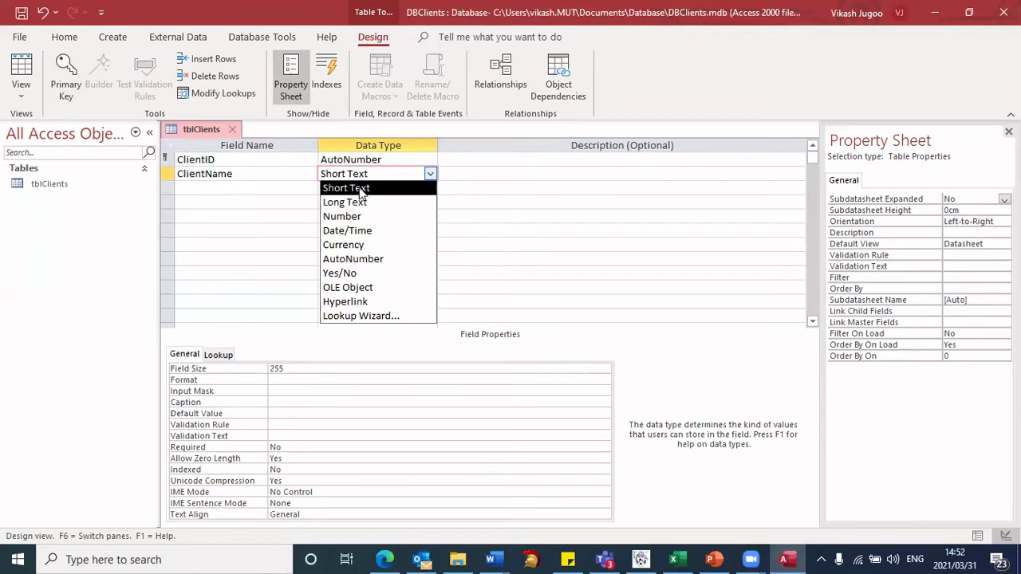
pyautogui.click(360, 188)
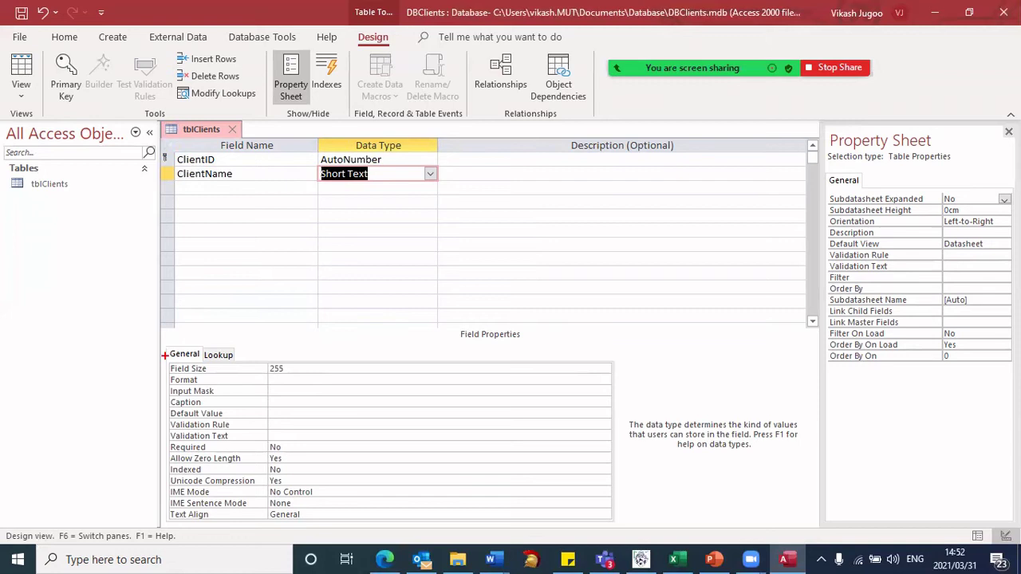
# Step: Set the field size of ClientName to 20
pyautogui.moveTo(164, 349)
pyautogui.mouseDown()
pyautogui.moveTo(209, 375)
pyautogui.moveTo(292, 381)
pyautogui.mouseUp()
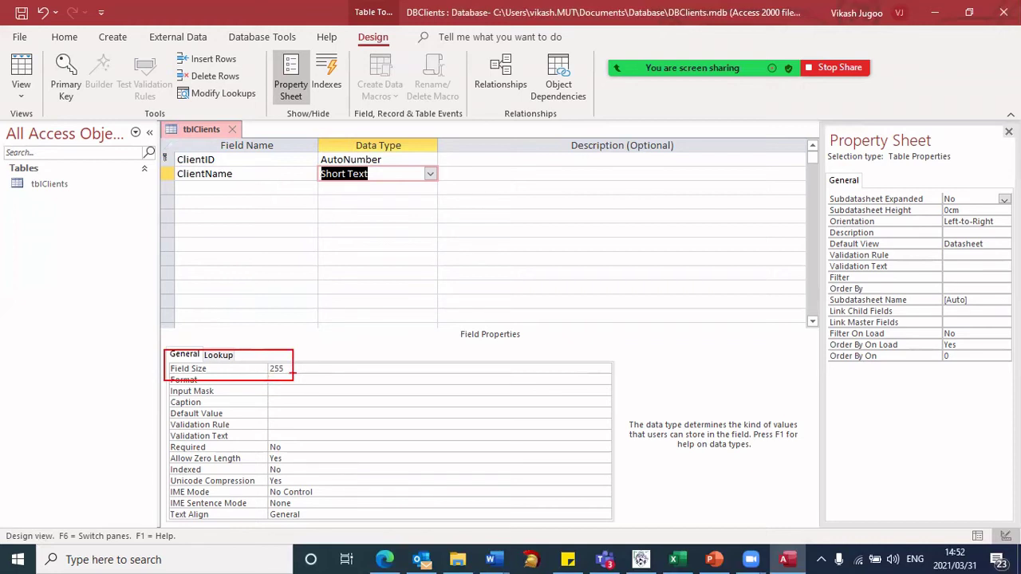
pyautogui.click(283, 368)
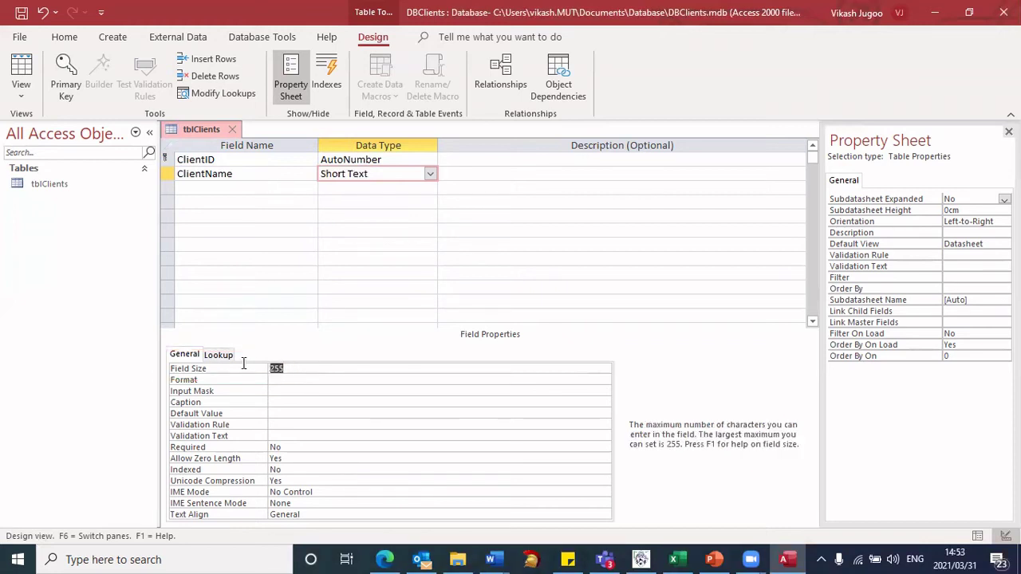
pyautogui.write('20')
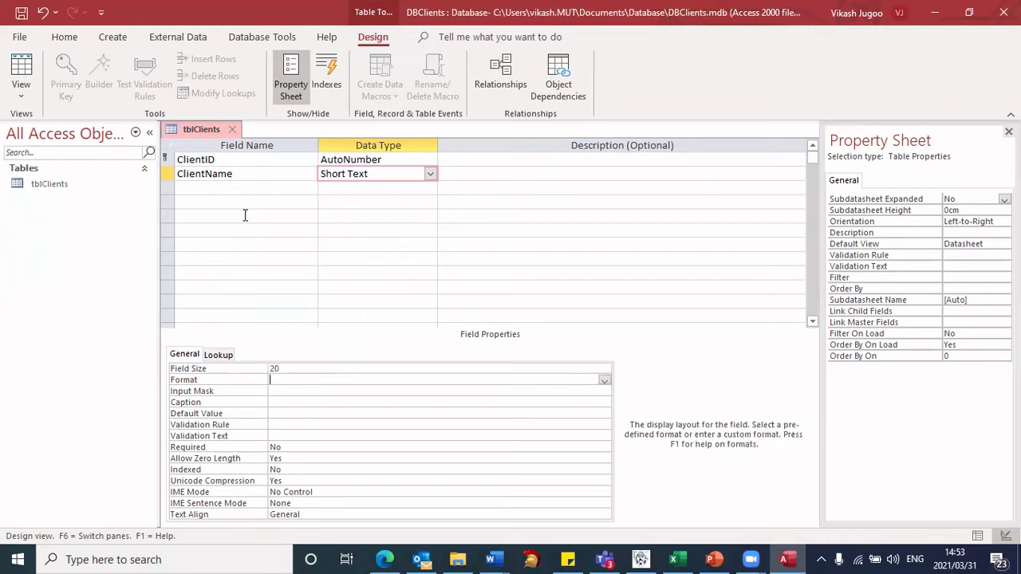
# Step: Add a ClientSurname field with the data type Short Text and a field size of 20
pyautogui.click(202, 186)
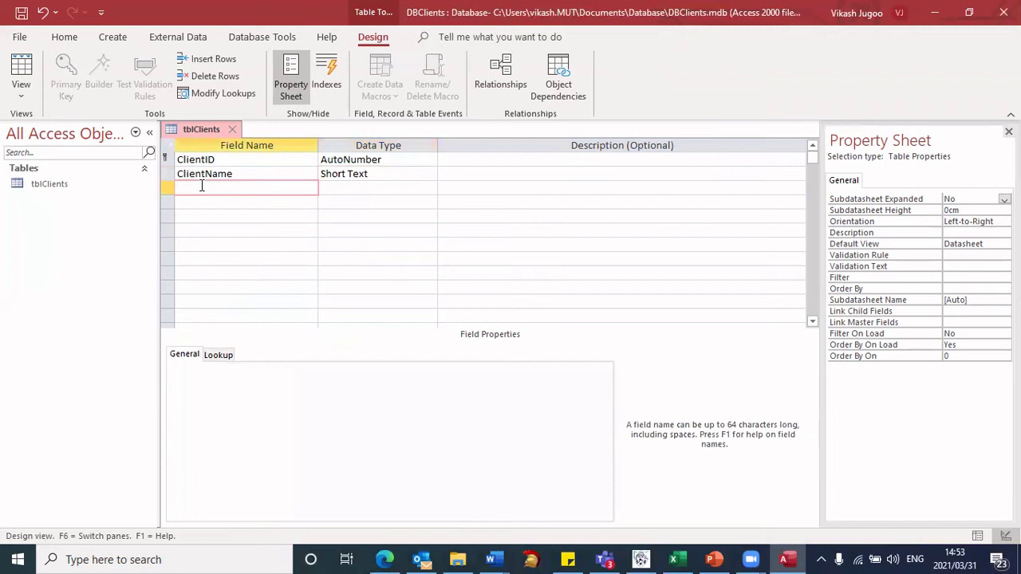
pyautogui.write('ClientSurname')
pyautogui.click(346, 190)
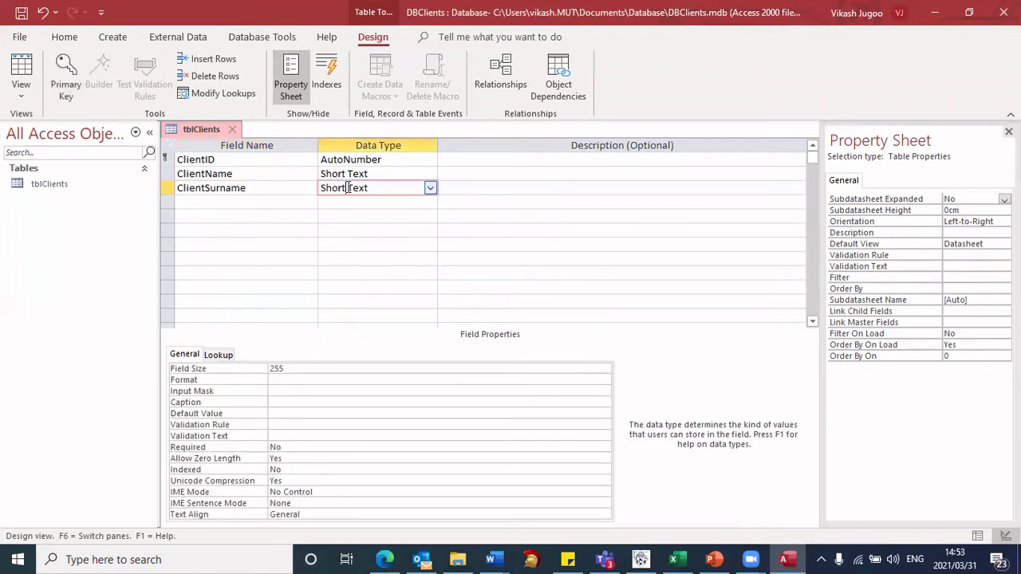
pyautogui.doubleClick(283, 369)
pyautogui.write('20')
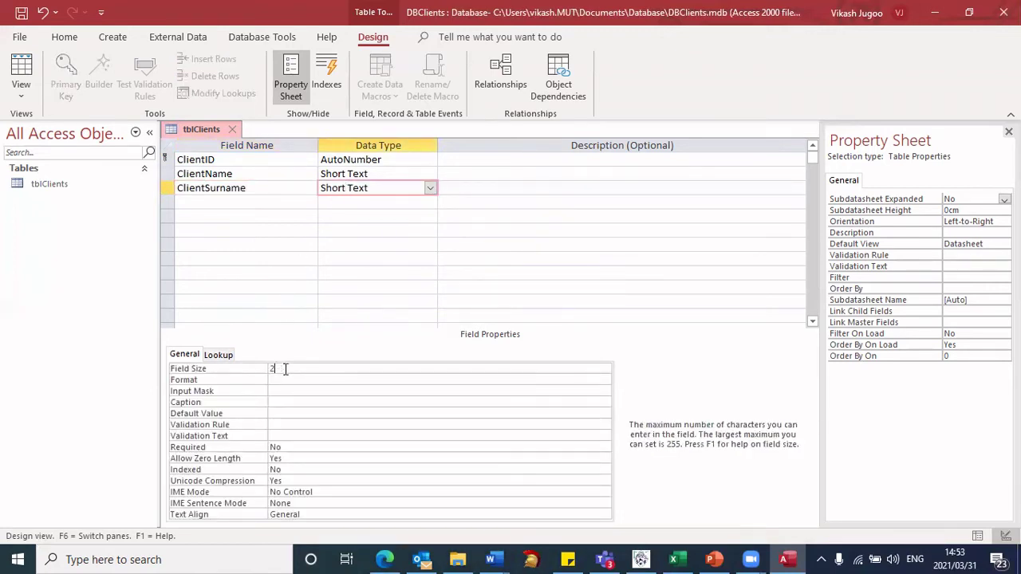
# Step: Add a ClientAge field below ClientSurname with the data type Number
pyautogui.click(212, 202)
pyautogui.write('Cl')
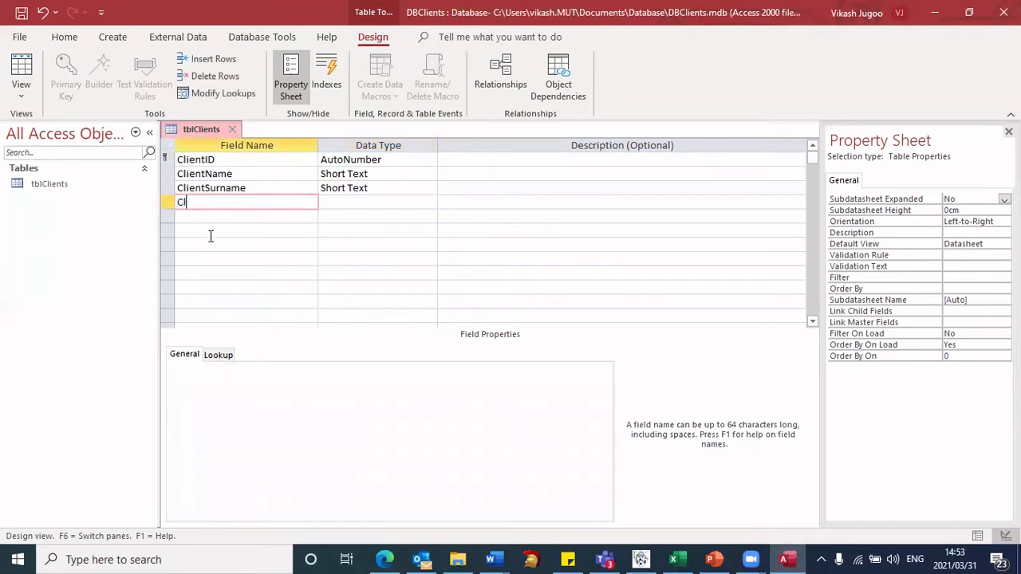
pyautogui.write('ientAge')
pyautogui.click(371, 201)
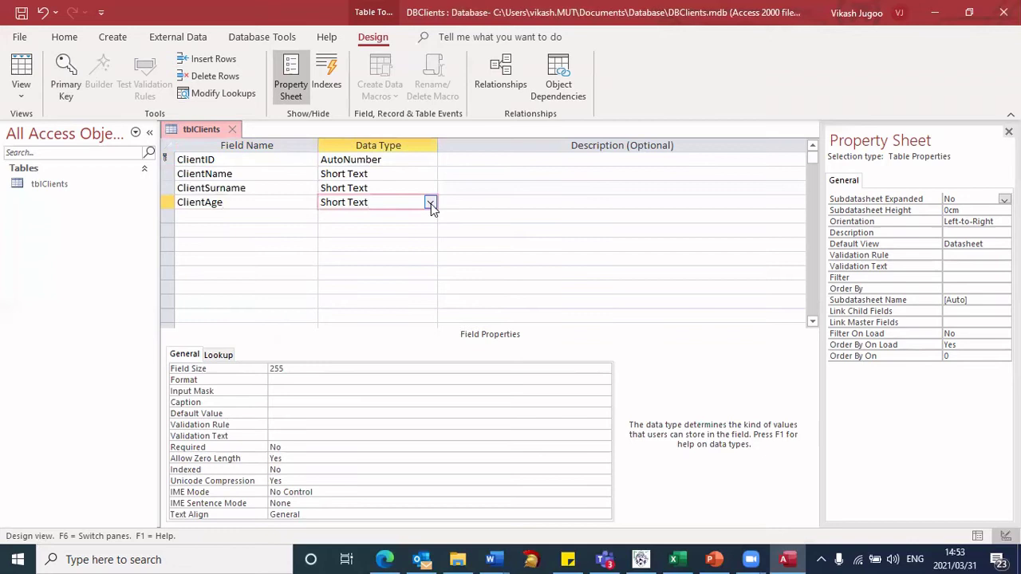
pyautogui.click(430, 202)
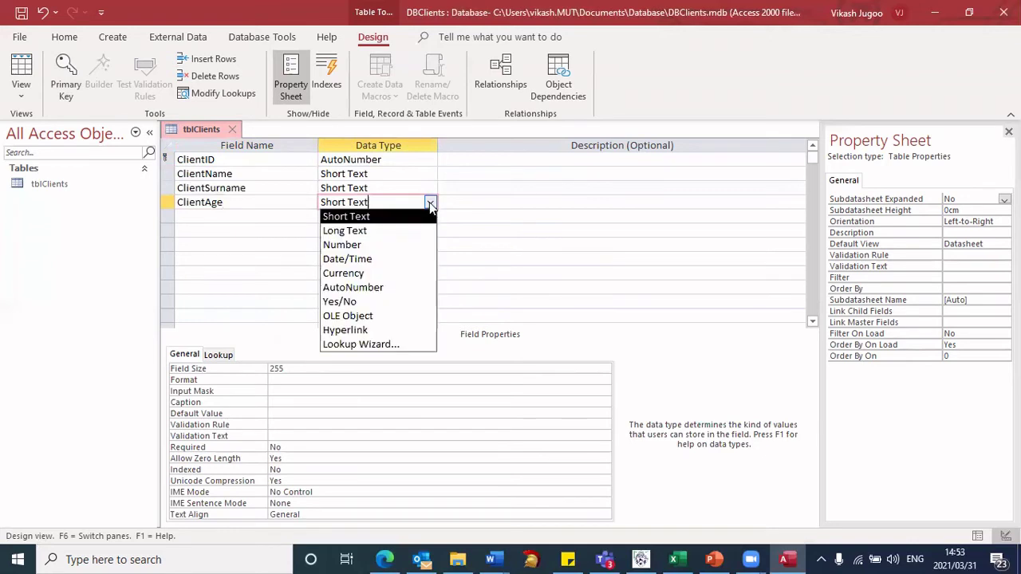
pyautogui.click(362, 246)
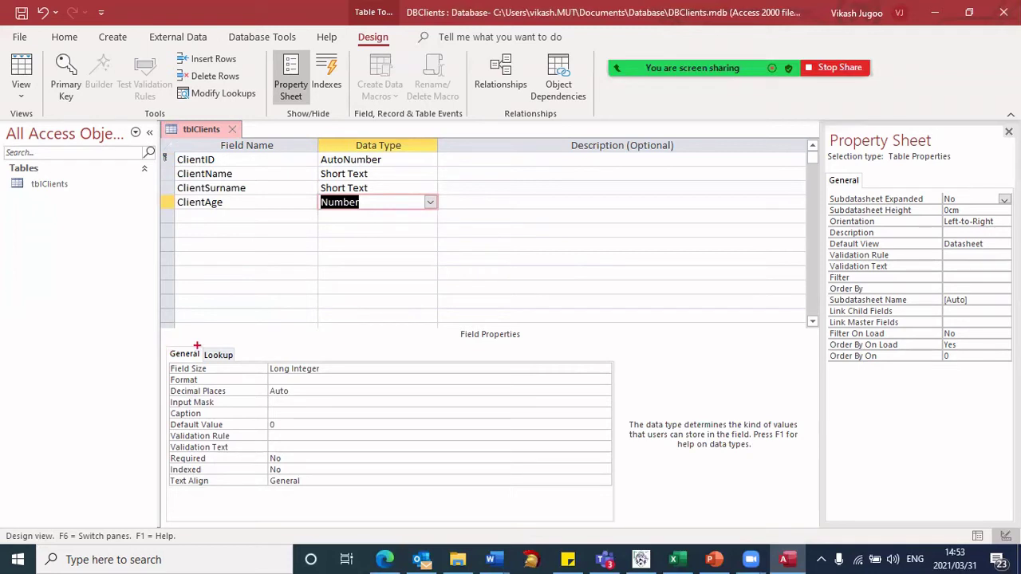
pyautogui.moveTo(167, 343)
pyautogui.mouseDown()
pyautogui.moveTo(274, 378)
pyautogui.moveTo(322, 381)
pyautogui.mouseUp()
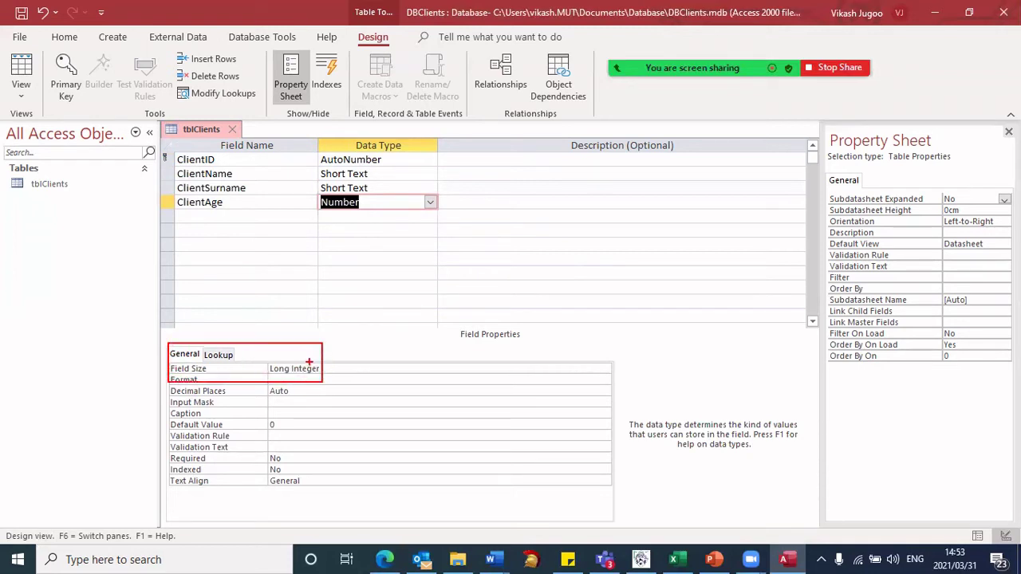
# Step: Add a ClientVIP field below ClientAge with the data type Yes/No
pyautogui.click(212, 214)
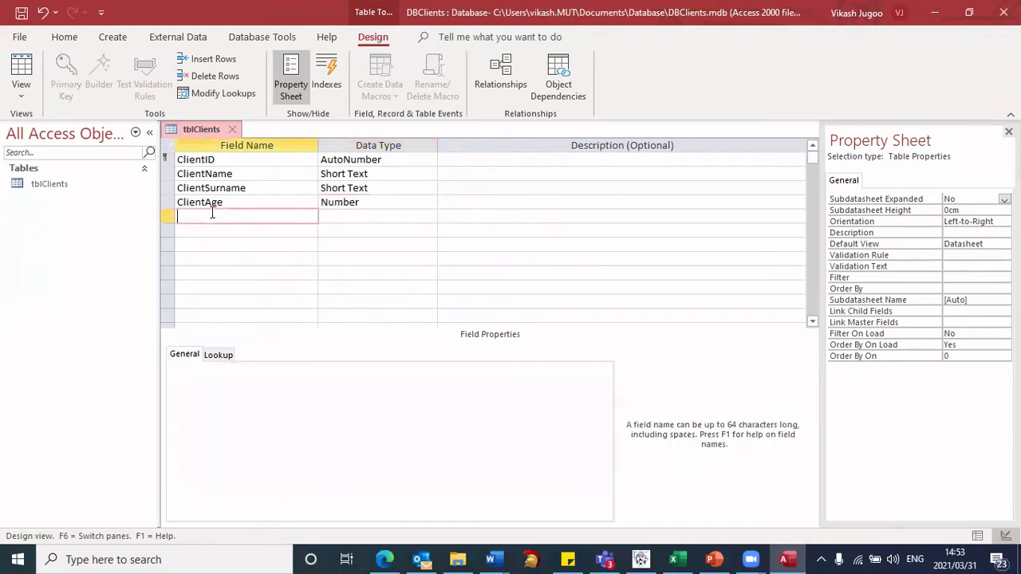
pyautogui.write('ClientVIP')
pyautogui.click(345, 216)
pyautogui.click(430, 217)
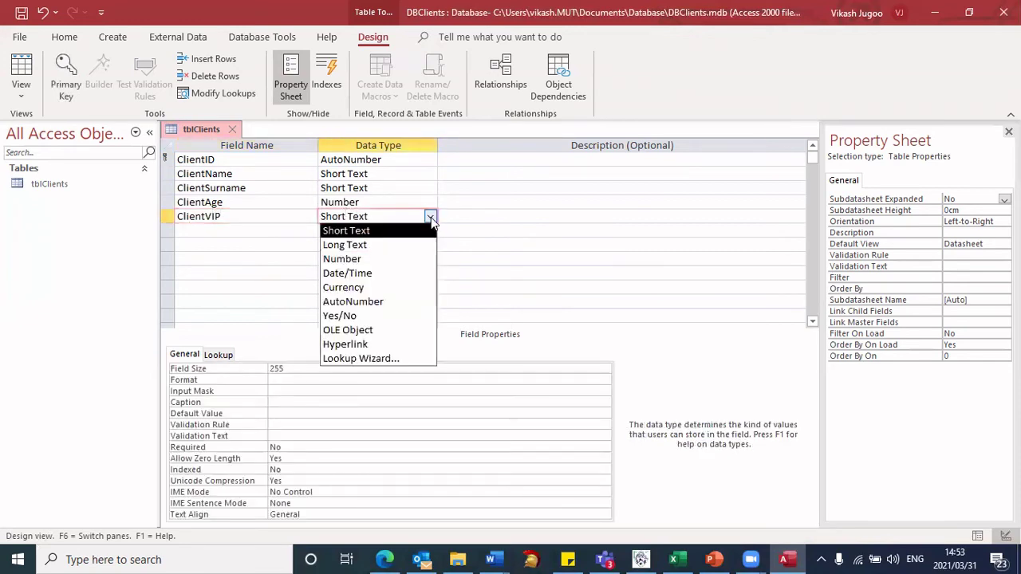
pyautogui.click(348, 316)
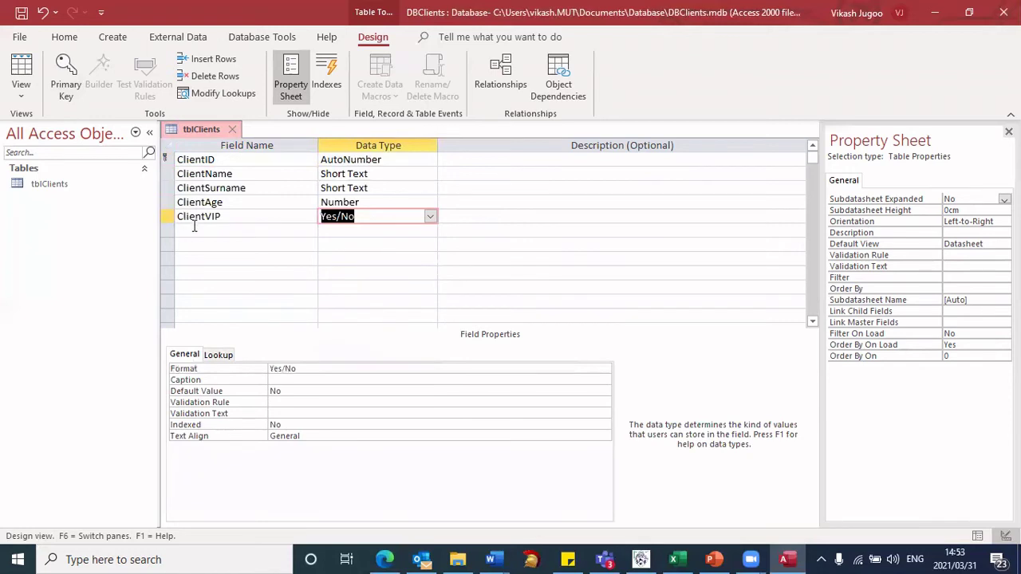
# Step: Add a ClientEarnings field below ClientVIP with the data type Currency
pyautogui.click(197, 229)
pyautogui.write('Client')
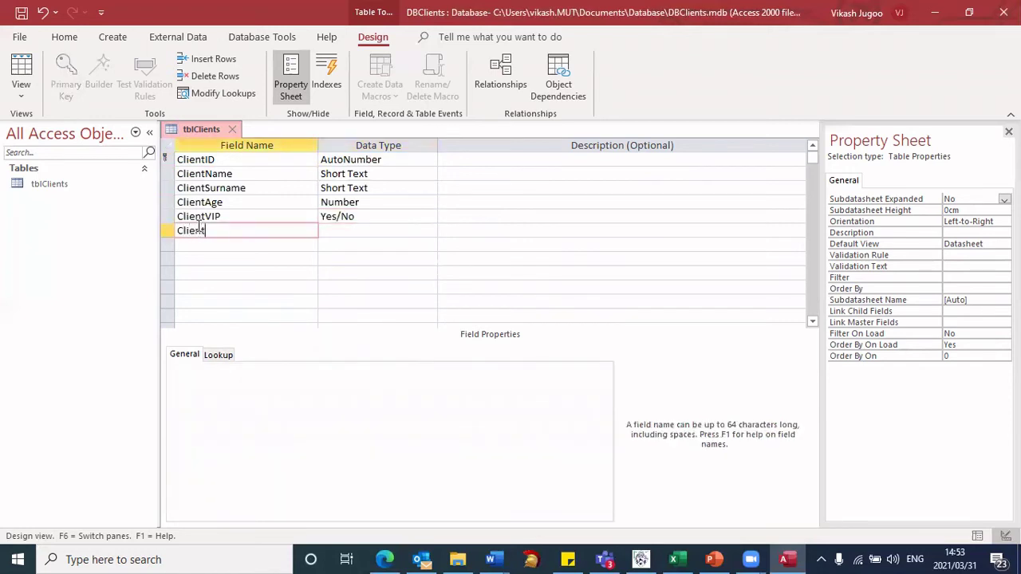
pyautogui.write('Earnings')
pyautogui.click(387, 232)
pyautogui.click(430, 231)
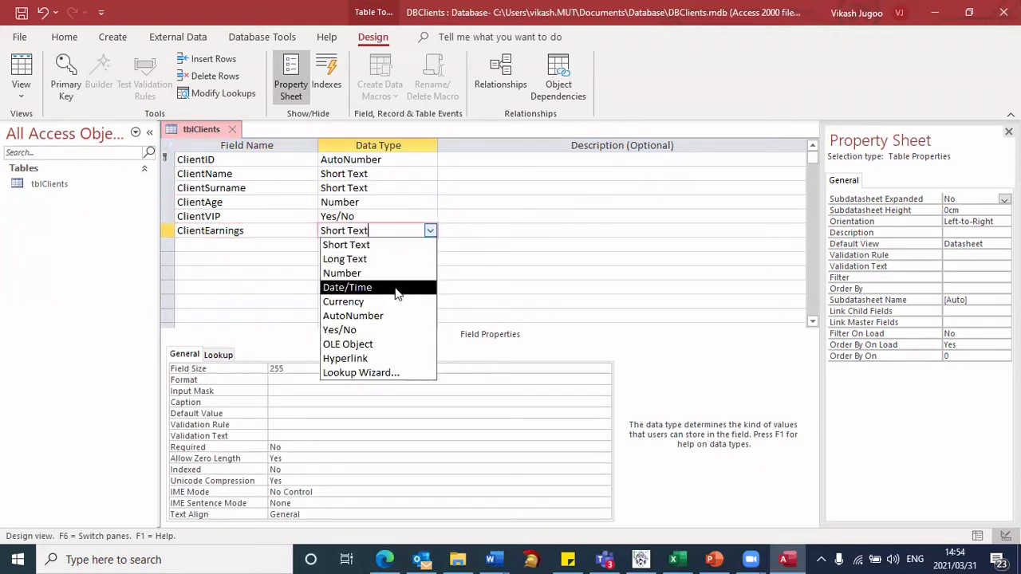
pyautogui.click(355, 303)
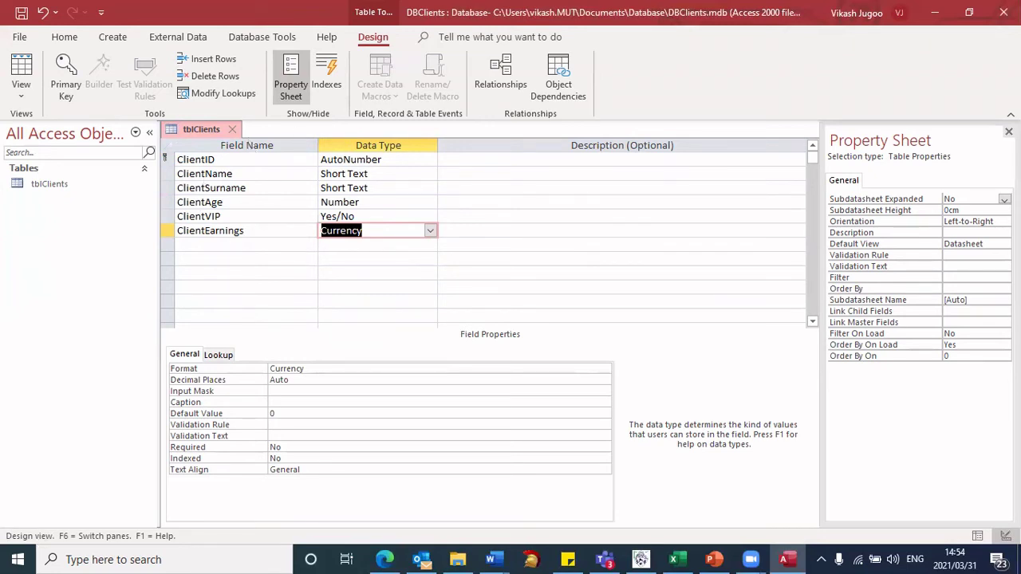
pyautogui.moveTo(164, 110); pyautogui.dragTo(242, 142)
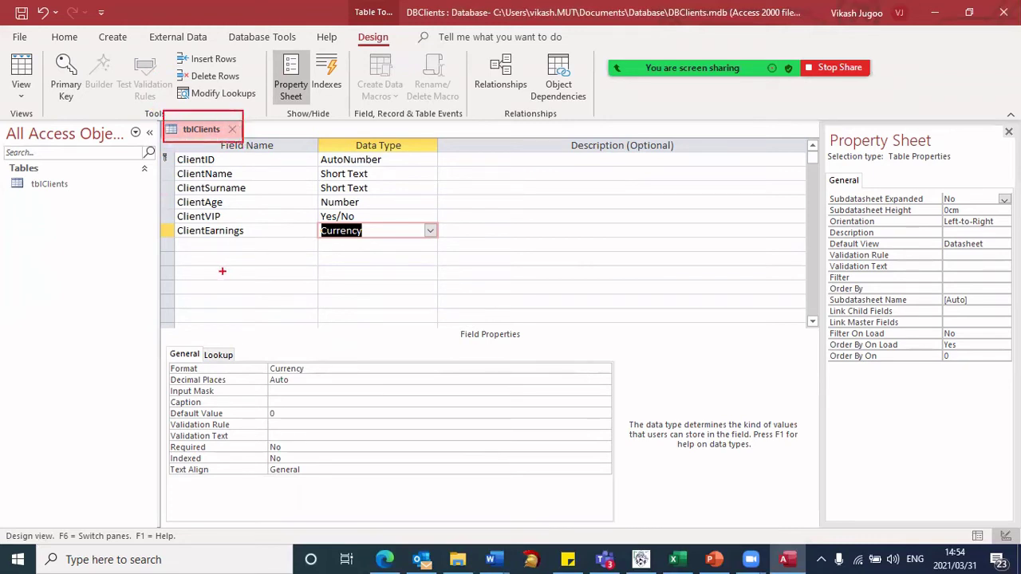
pyautogui.press('Escape')
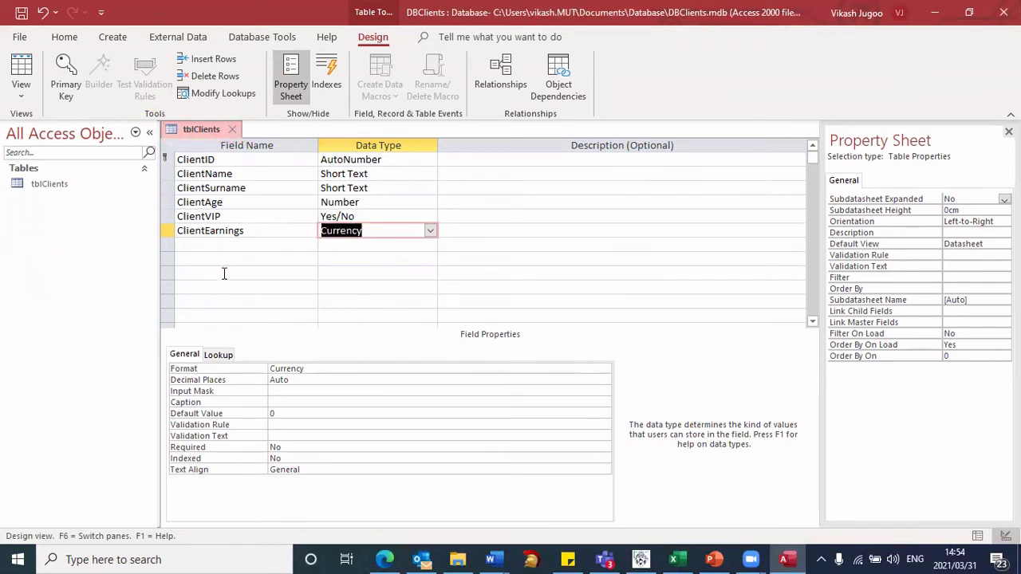
# Step: Save the tblClients design and open the table in Datasheet view
pyautogui.click(22, 15)
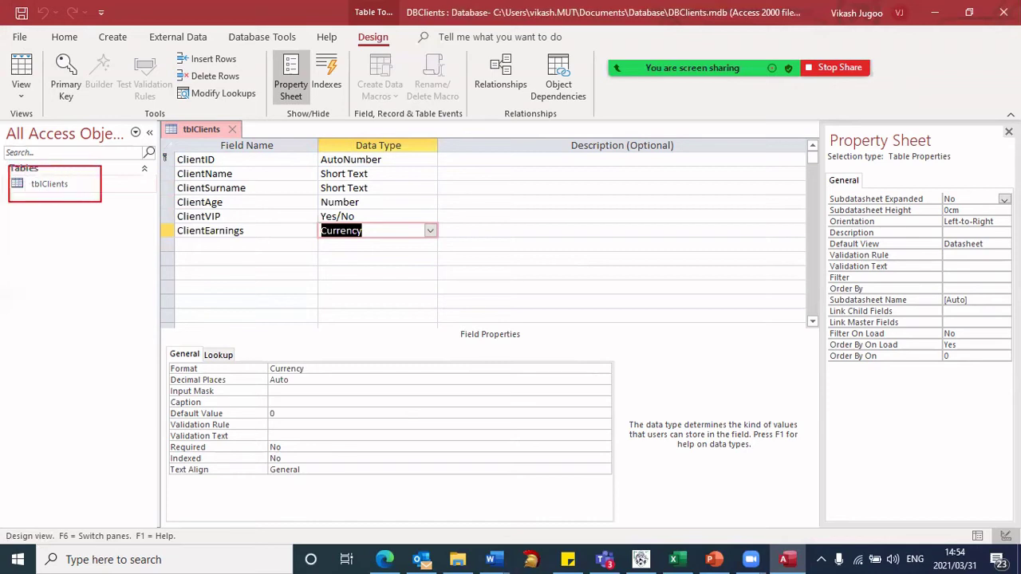
pyautogui.click(62, 192)
pyautogui.doubleClick(61, 184)
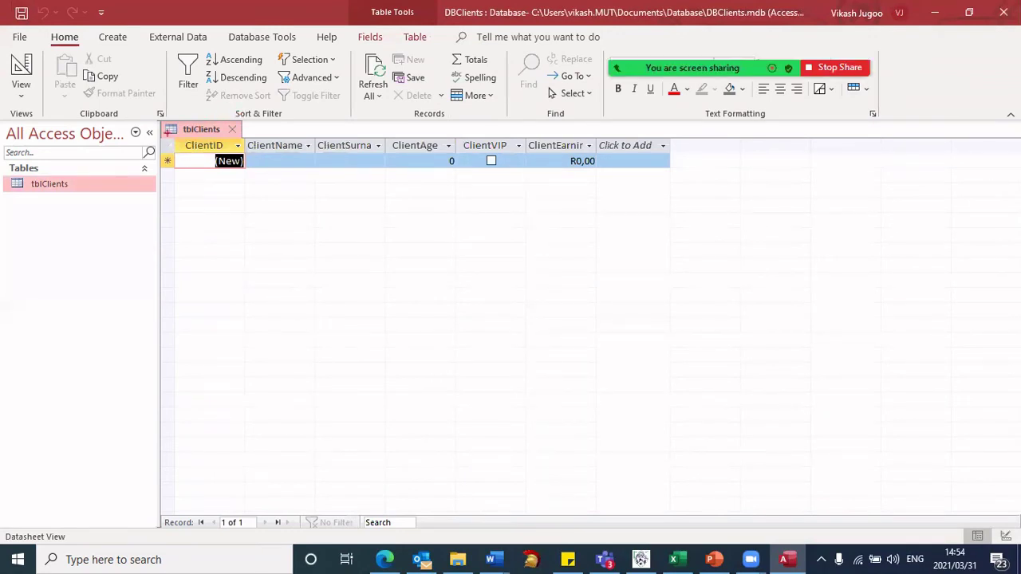
pyautogui.moveTo(162, 129)
pyautogui.mouseDown()
pyautogui.moveTo(301, 163)
pyautogui.moveTo(635, 158)
pyautogui.moveTo(596, 157)
pyautogui.mouseUp()
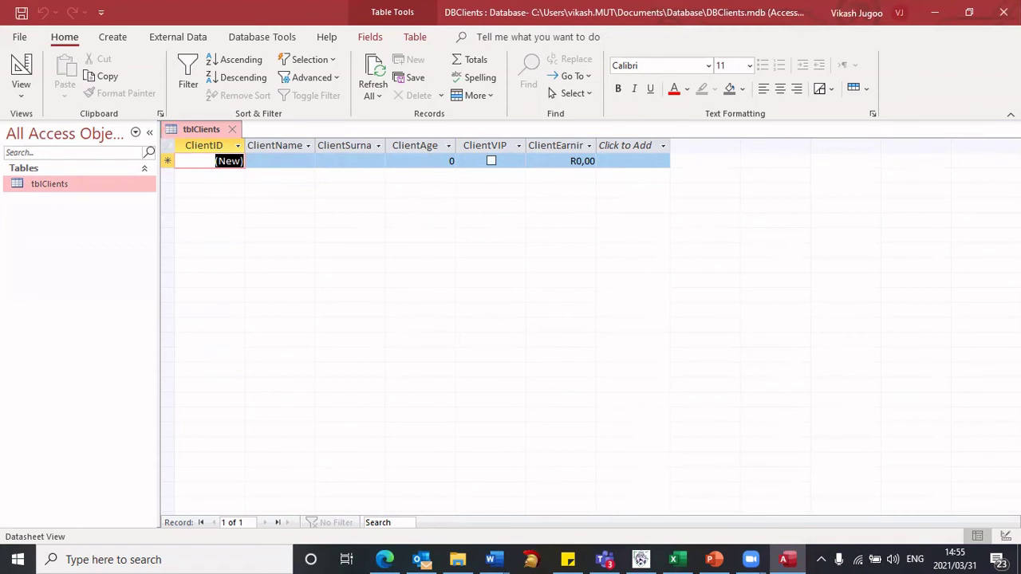
pyautogui.moveTo(461, 134); pyautogui.dragTo(513, 153)
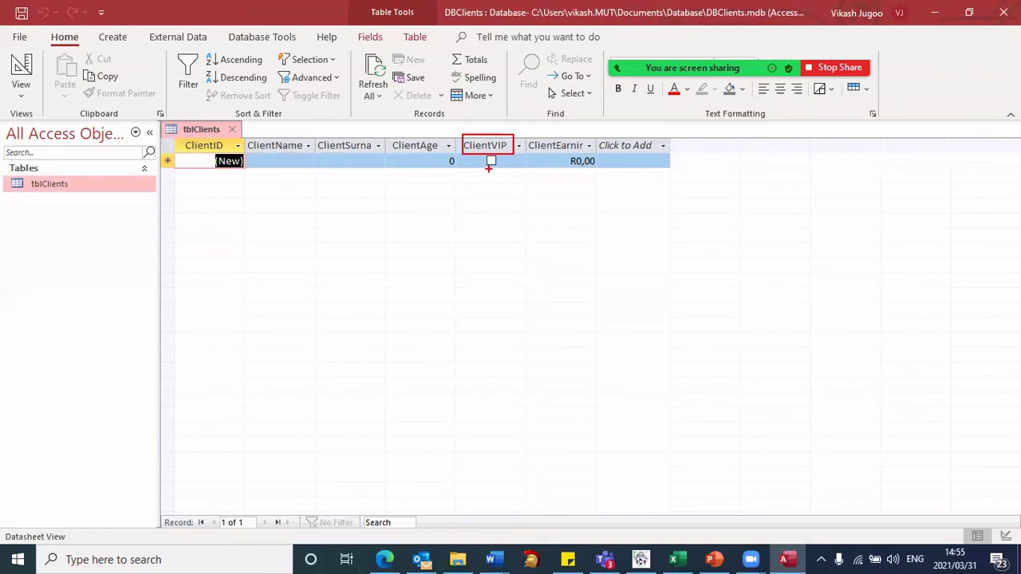
pyautogui.press('Escape')
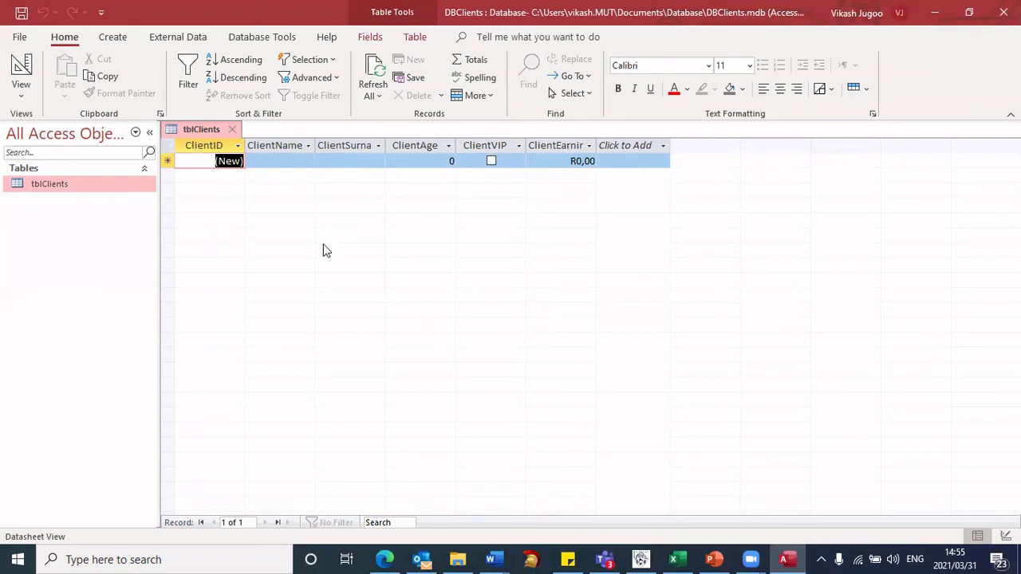
pyautogui.hotkey('ctrl', '2')
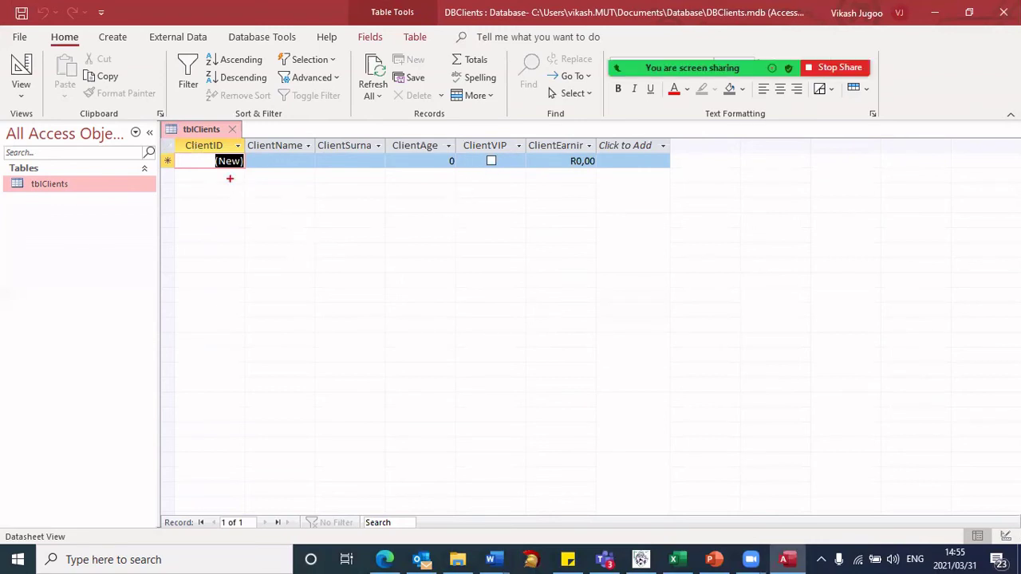
pyautogui.moveTo(171, 130)
pyautogui.mouseDown()
pyautogui.moveTo(240, 164)
pyautogui.moveTo(247, 157)
pyautogui.mouseUp()
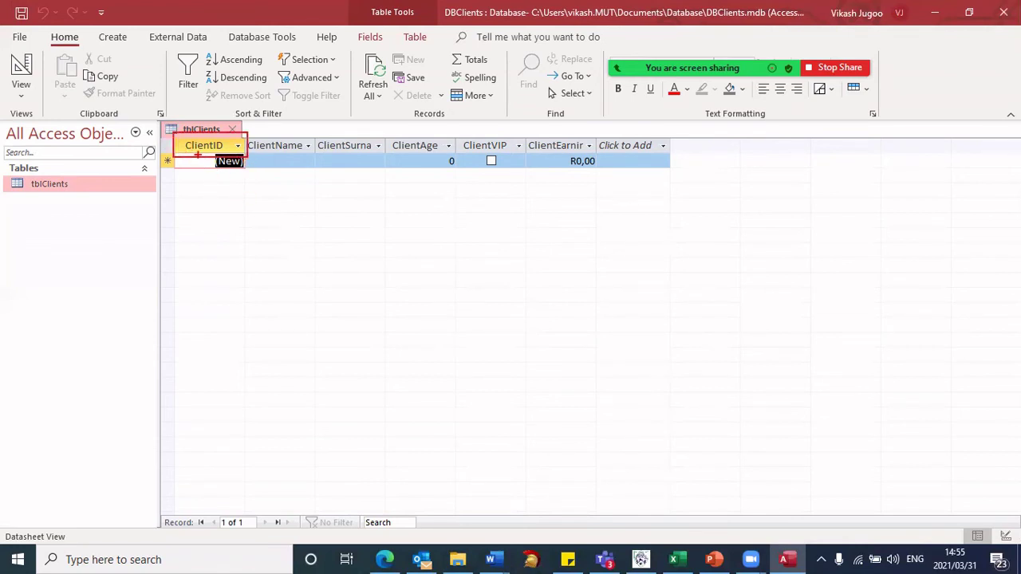
pyautogui.press('Escape')
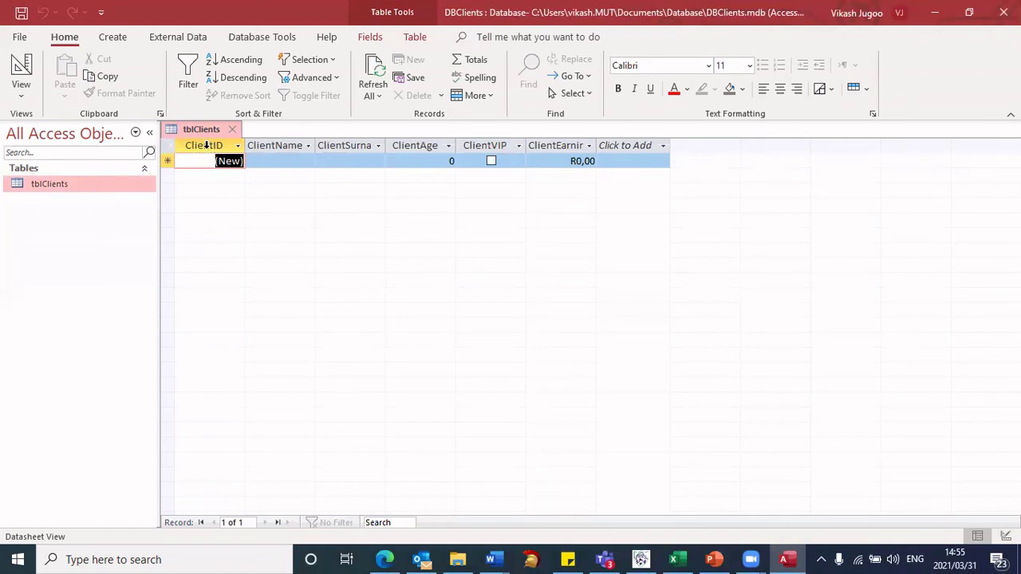
# Step: Start the first record in tblClients by entering the client's first name in ClientName
pyautogui.click(268, 158)
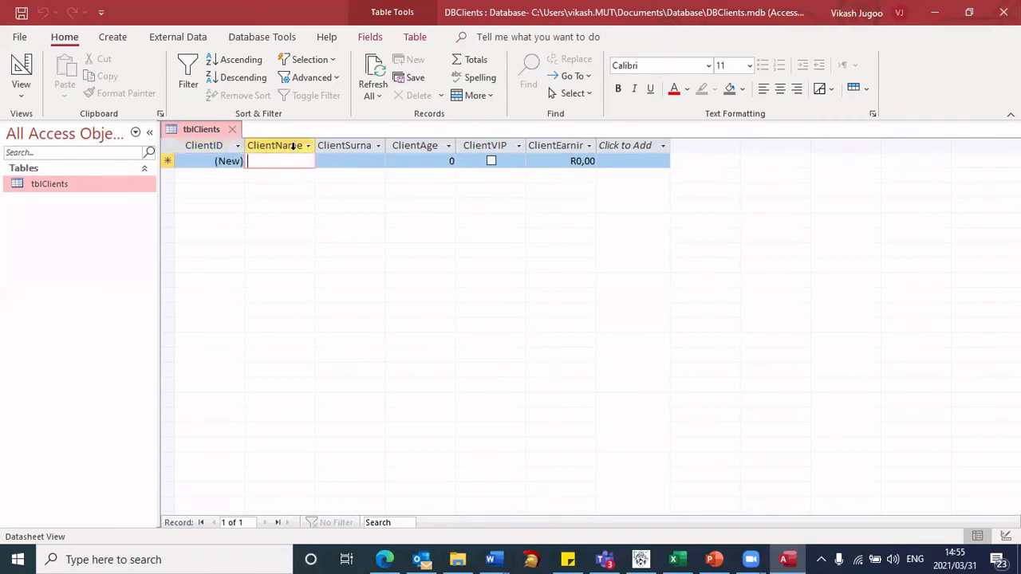
pyautogui.write('Wi')
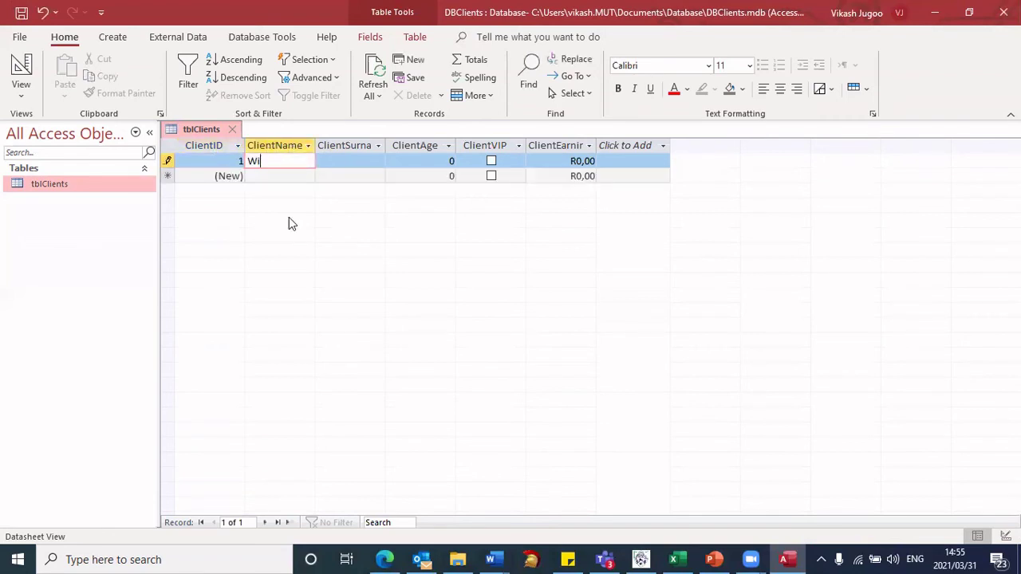
pyautogui.write('nnie')
pyautogui.press('Tab')
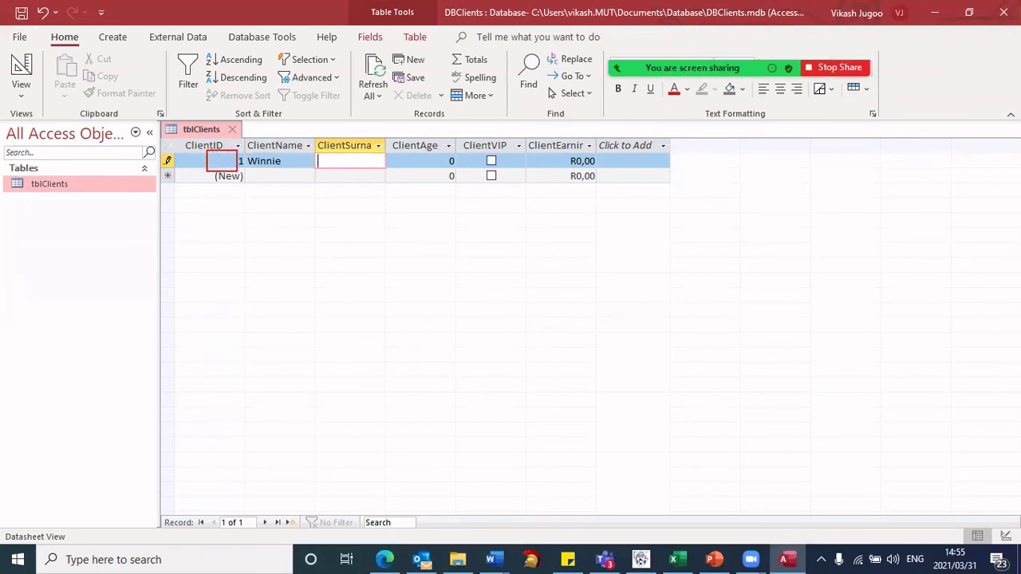
pyautogui.moveTo(237, 170); pyautogui.dragTo(251, 171)
pyautogui.moveTo(696, 161); pyautogui.dragTo(630, 161)
pyautogui.moveTo(480, 118)
pyautogui.mouseDown()
pyautogui.moveTo(479, 134)
pyautogui.moveTo(489, 127)
pyautogui.mouseUp()
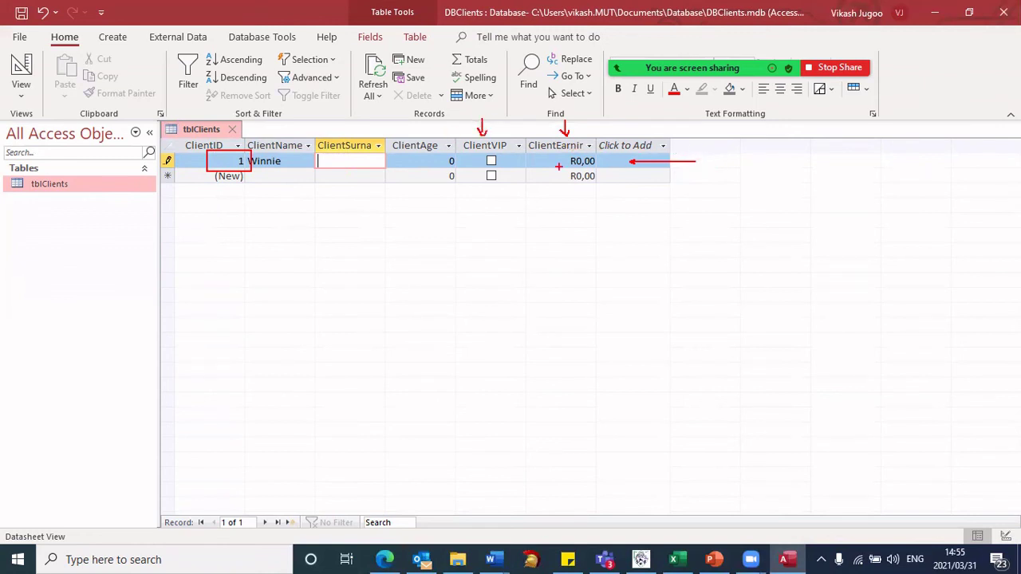
pyautogui.press('Escape')
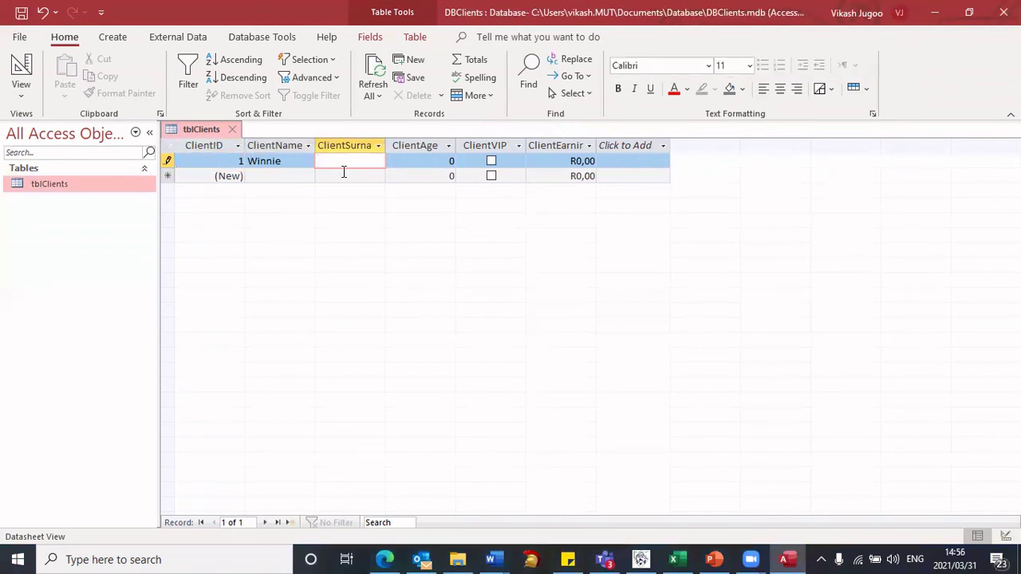
# Step: Complete the first record with the client's surname, age 25, ClientVIP checked and earnings of 30000
pyautogui.write('Pooh')
pyautogui.press('Tab')
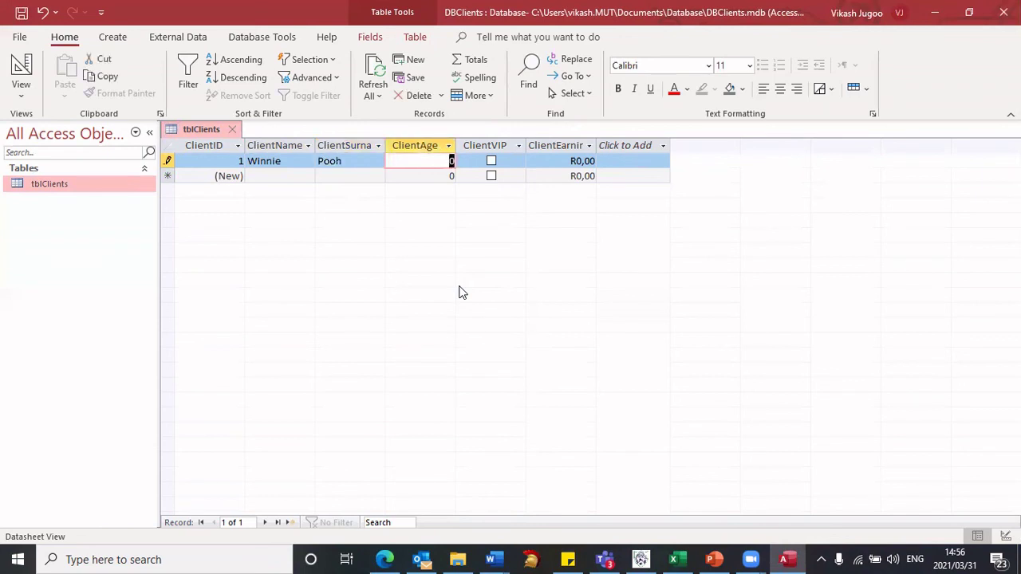
pyautogui.write('25')
pyautogui.press('Tab')
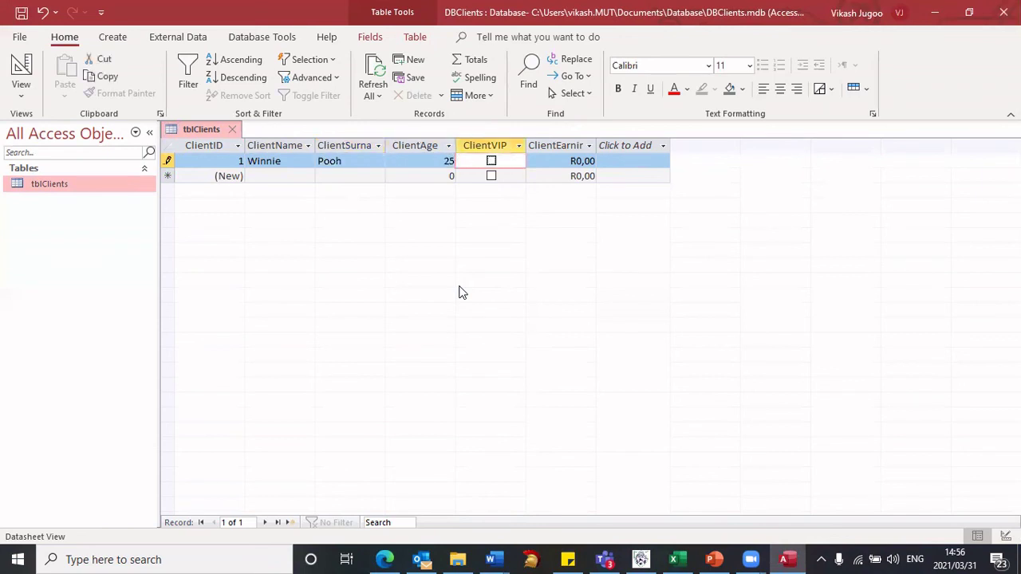
pyautogui.click(491, 160)
pyautogui.click(564, 161)
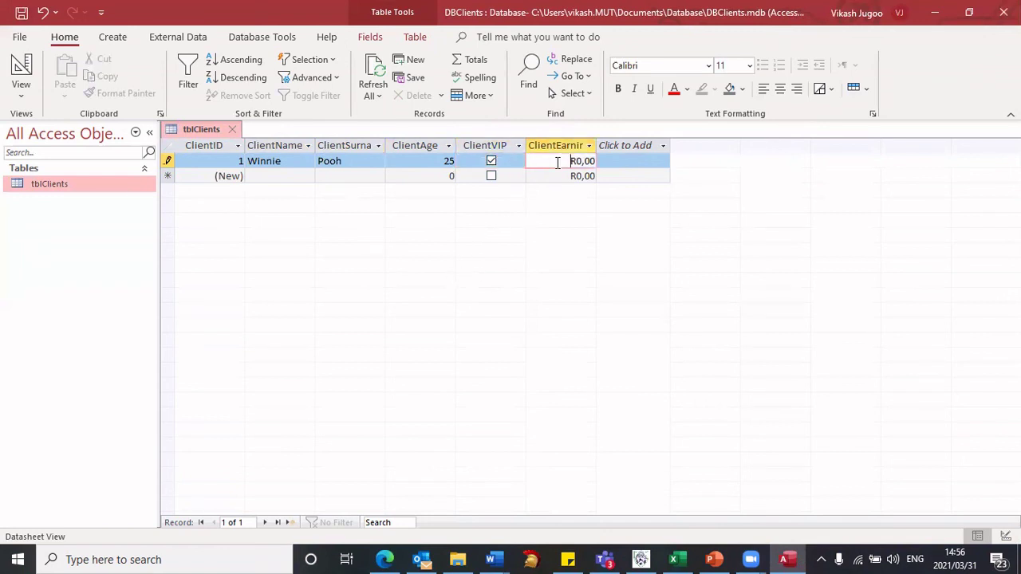
pyautogui.write('30000')
pyautogui.press('Tab')
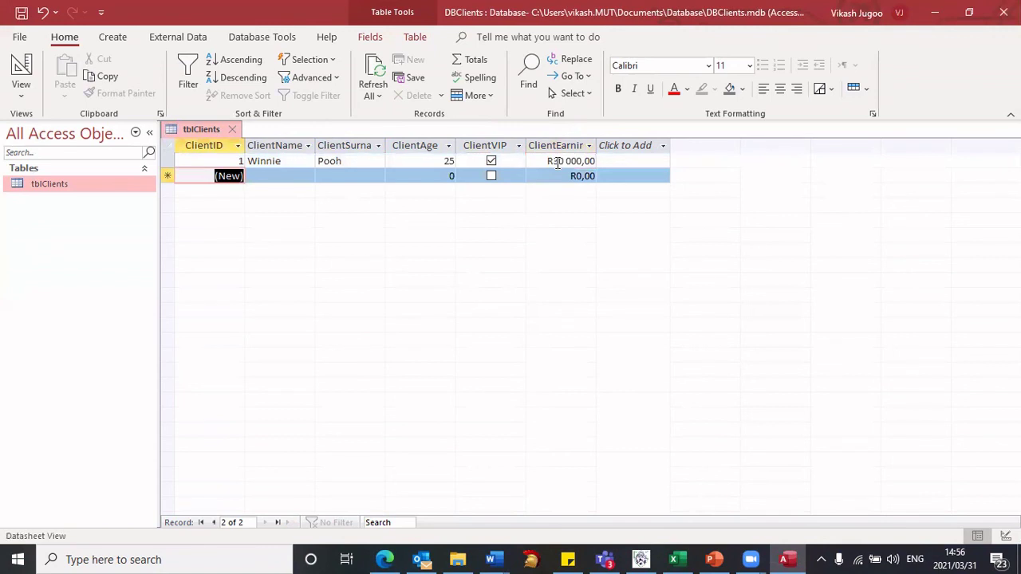
# Step: Add a second record with the client's first name and surname, age 50, ClientVIP unchecked and earnings of 80000
pyautogui.press('Tab')
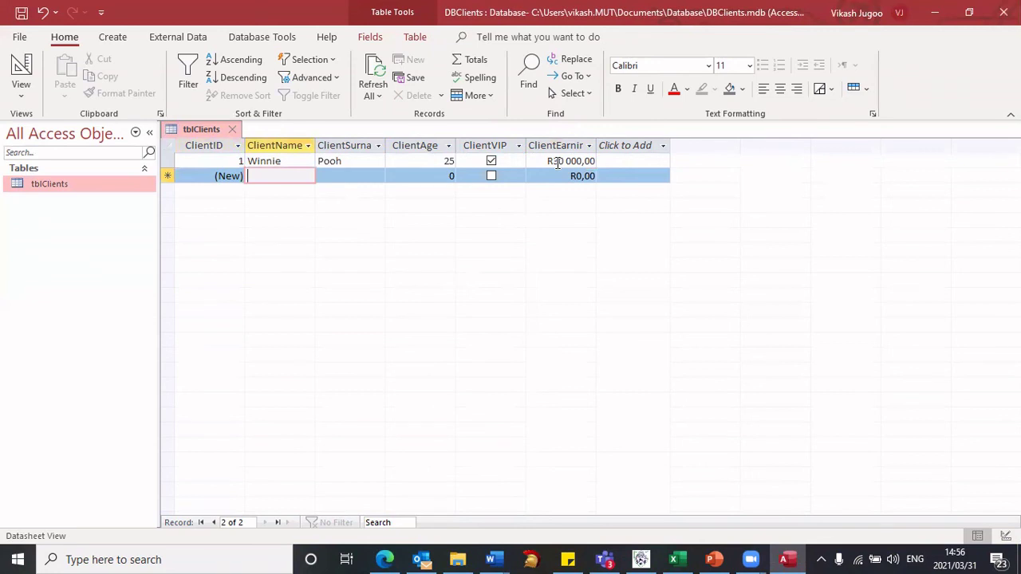
pyautogui.write('Tigger')
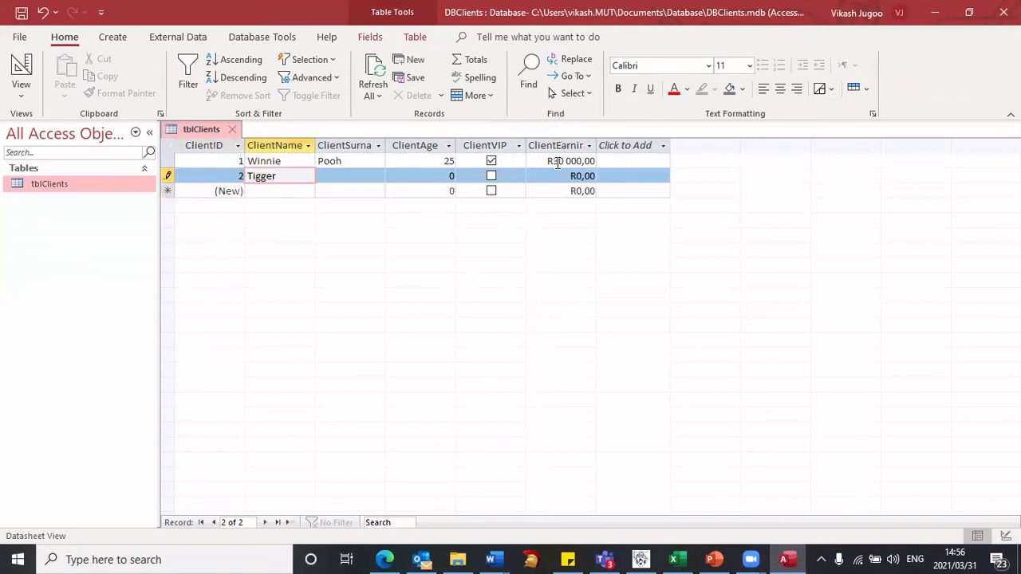
pyautogui.press('Tab')
pyautogui.write('Ti')
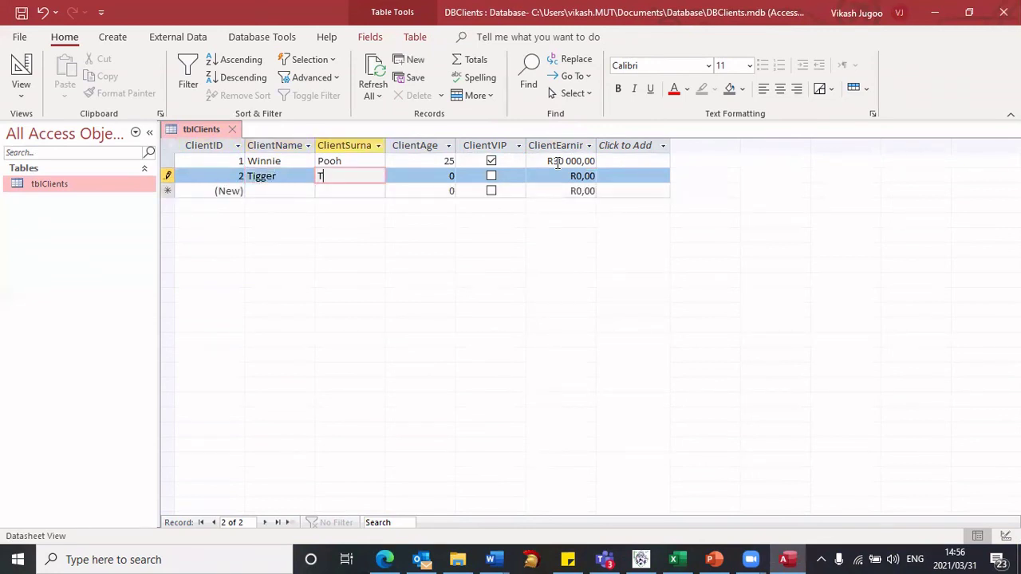
pyautogui.write('ger')
pyautogui.press('Tab')
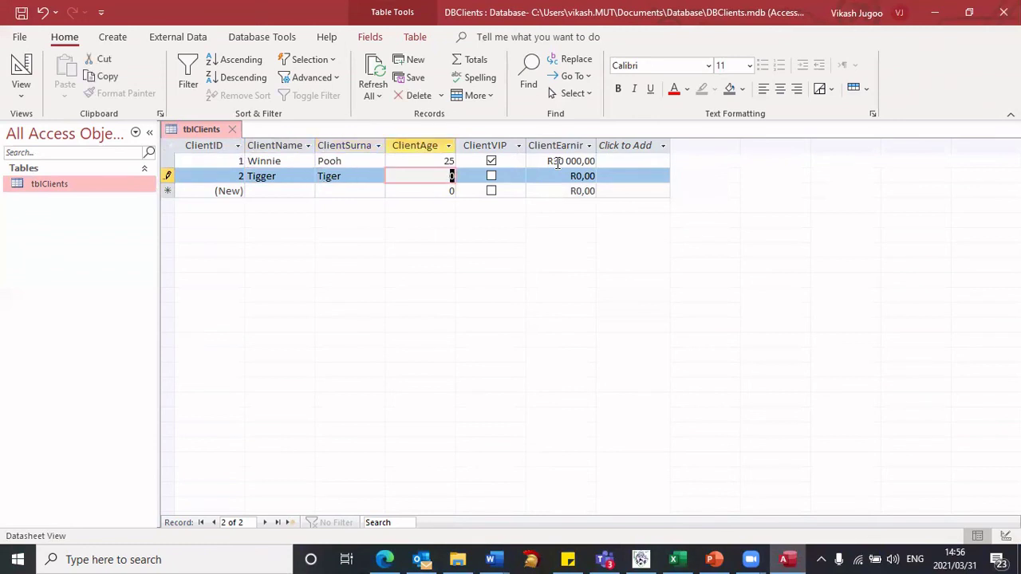
pyautogui.write('50')
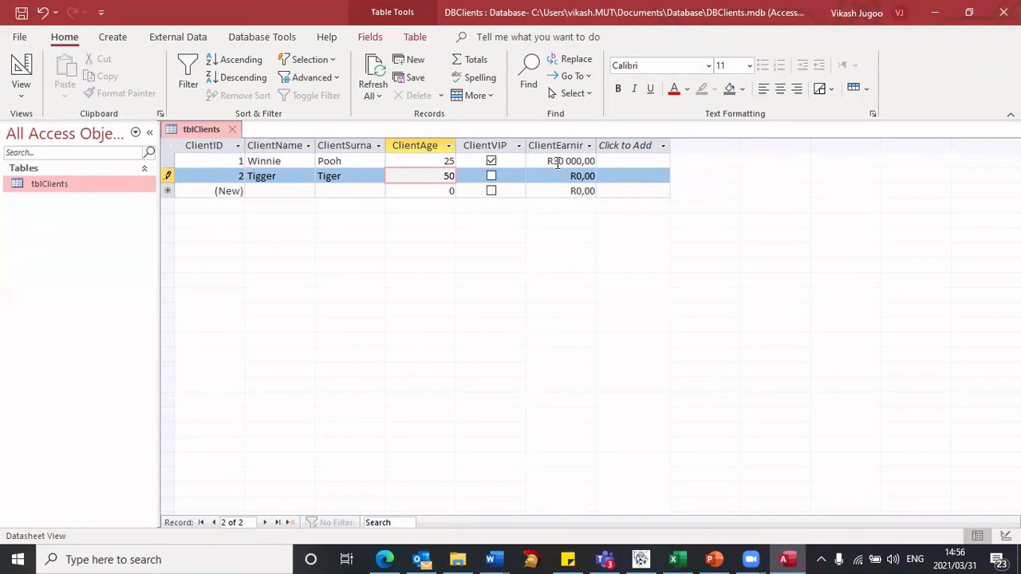
pyautogui.press('Tab')
pyautogui.press('Tab')
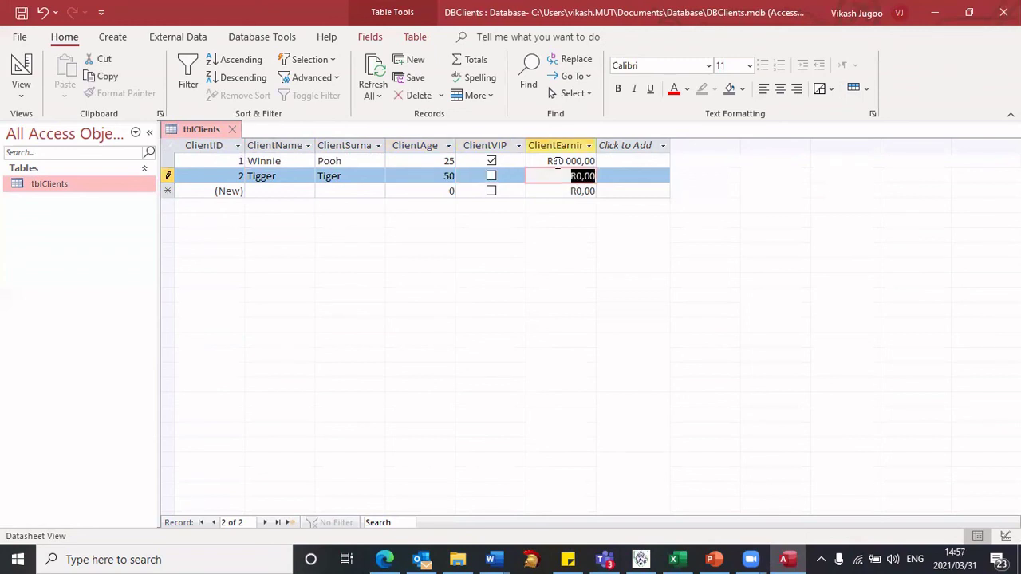
pyautogui.write('80000')
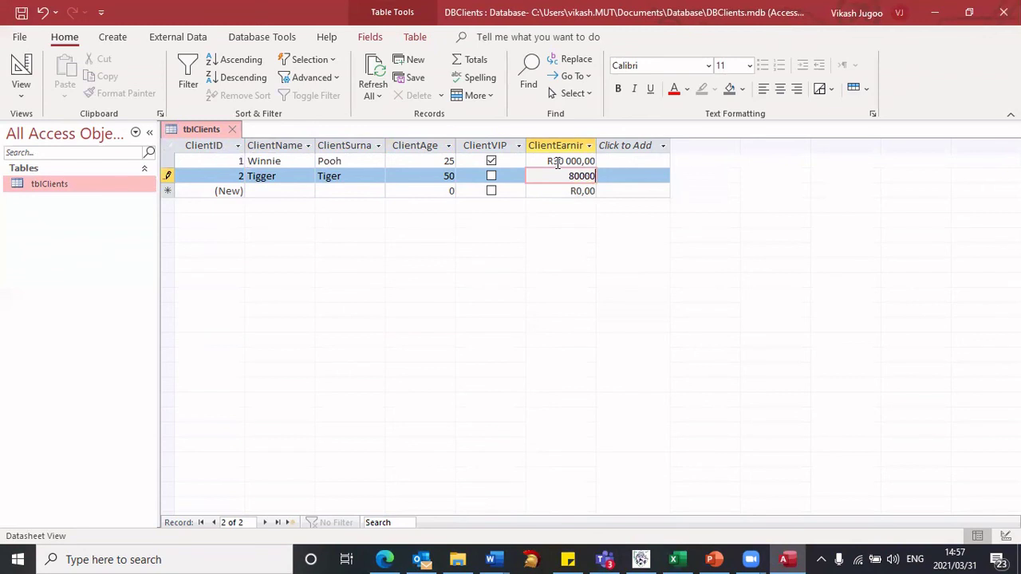
pyautogui.press('Tab')
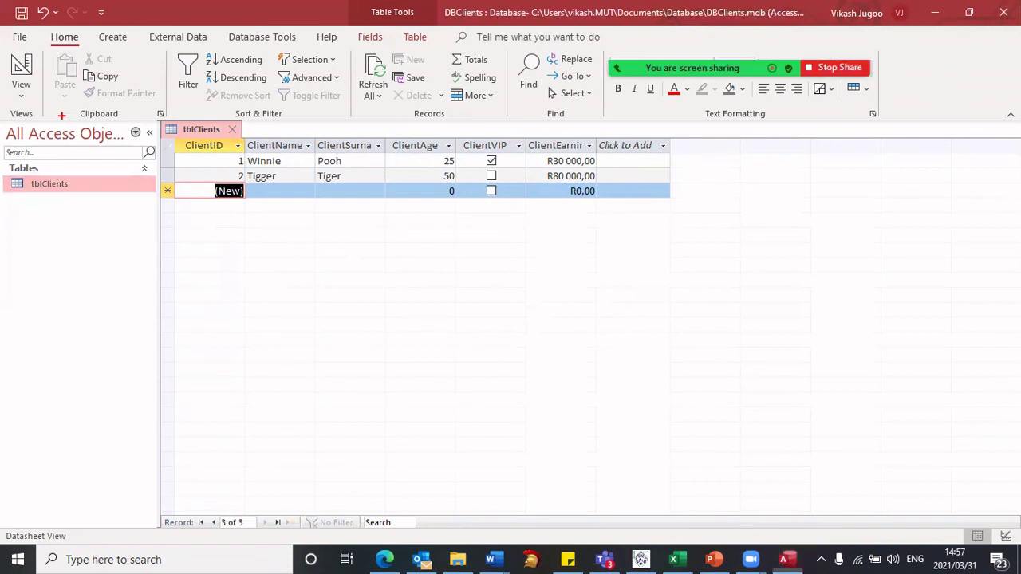
pyautogui.moveTo(186, 141)
pyautogui.mouseDown()
pyautogui.moveTo(280, 180)
pyautogui.moveTo(668, 188)
pyautogui.mouseUp()
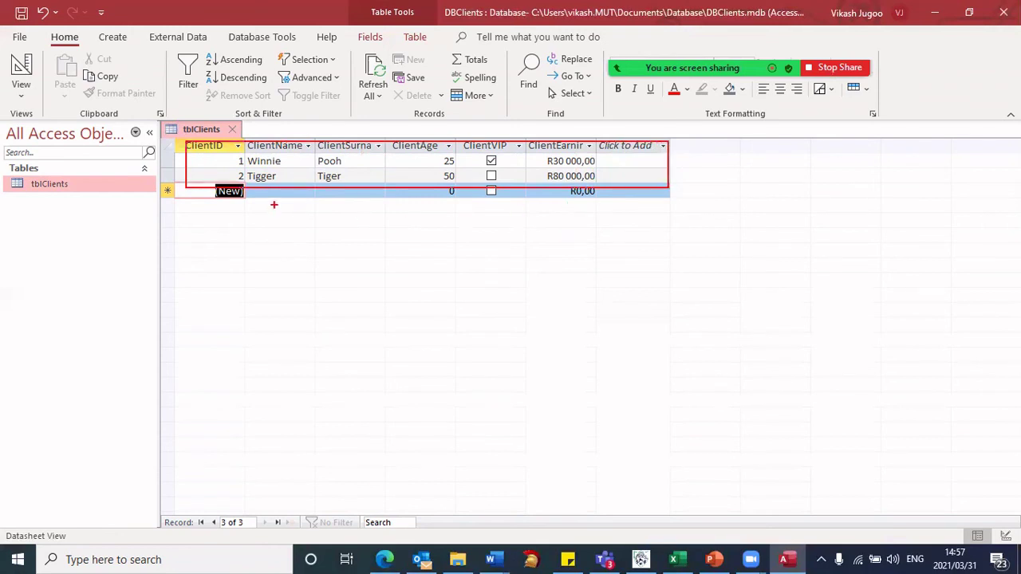